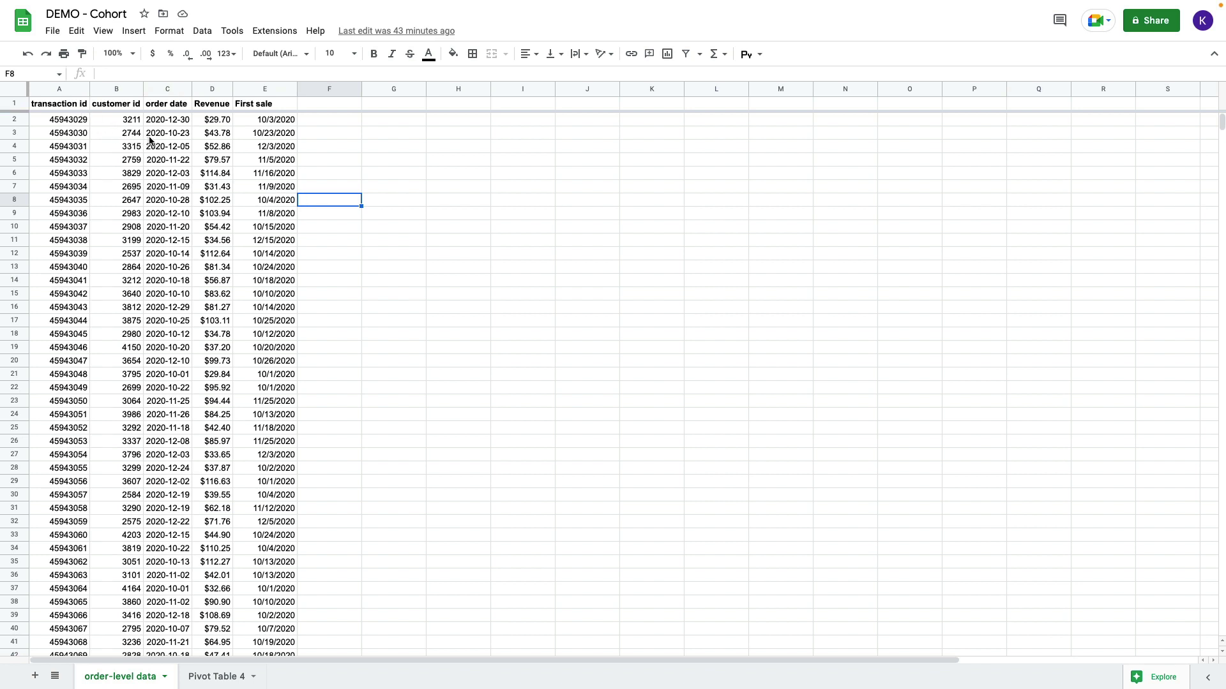
left_click(278, 123)
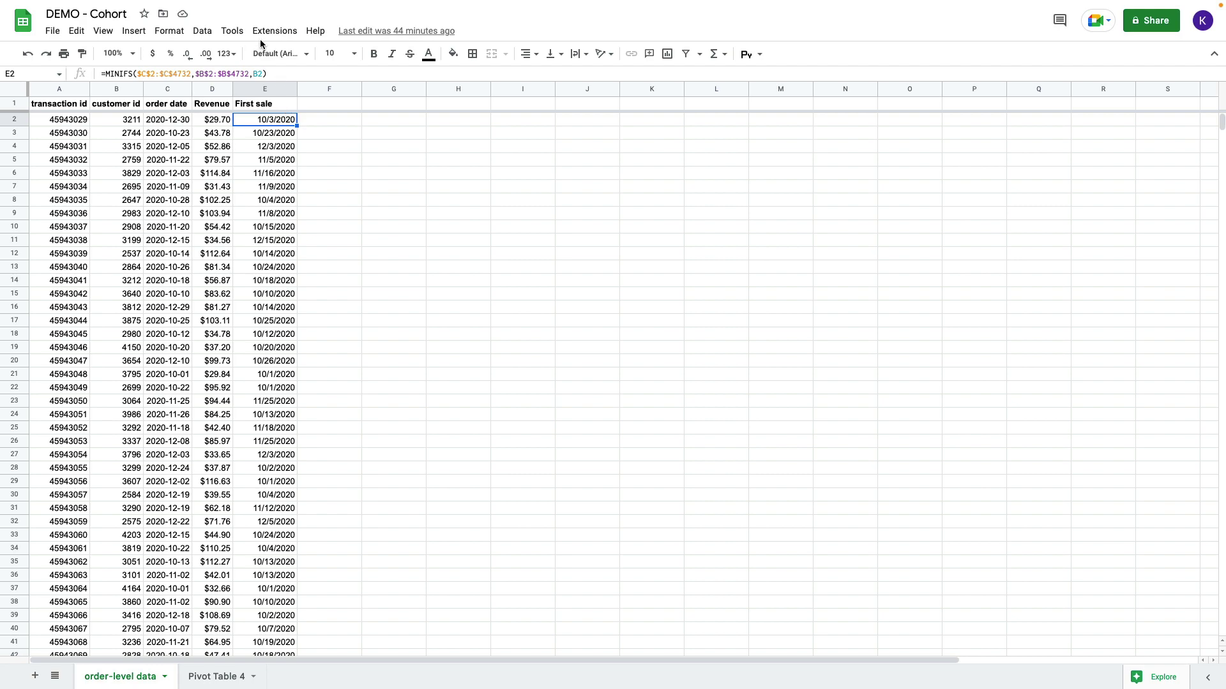
Switch to the Looker Studio cohort report, dismissing the data connector gallery.
key("ctrl+Tab")
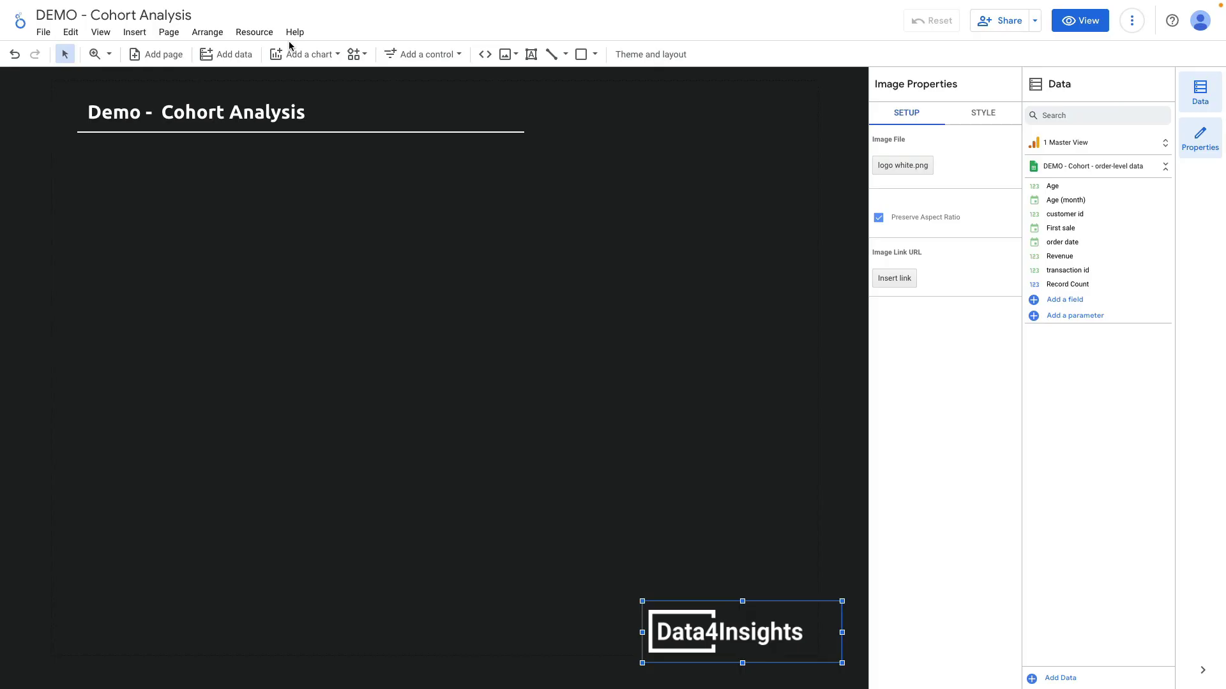
left_click(236, 55)
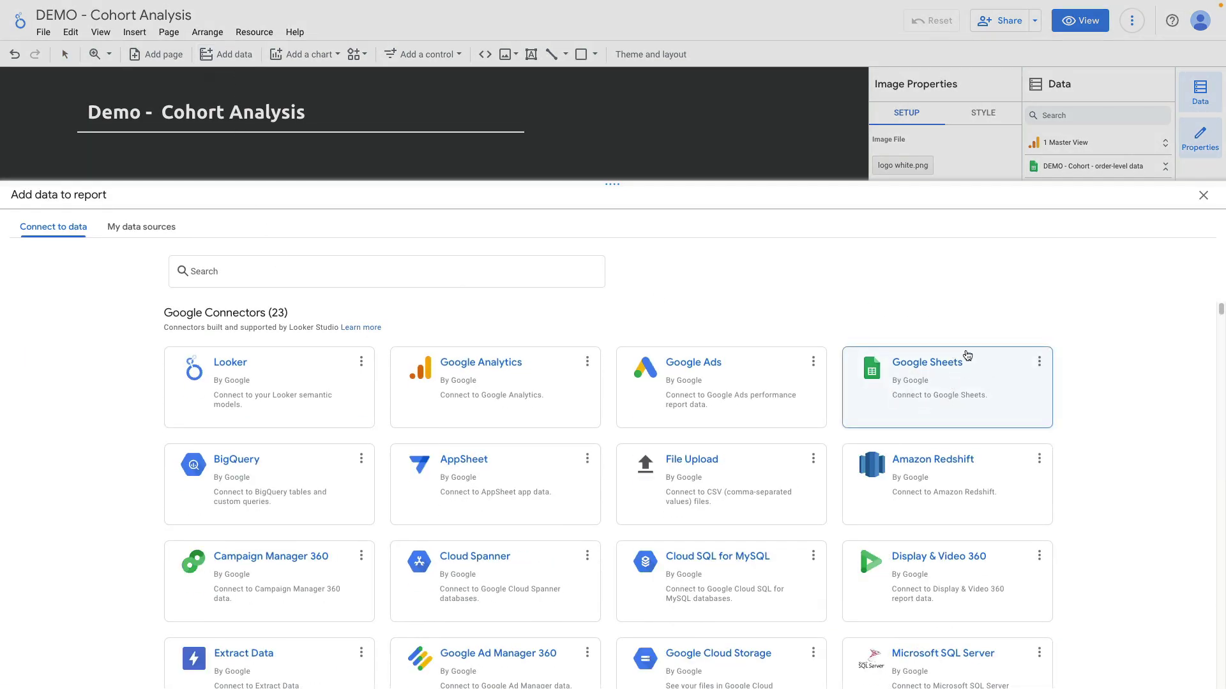
left_click(1203, 196)
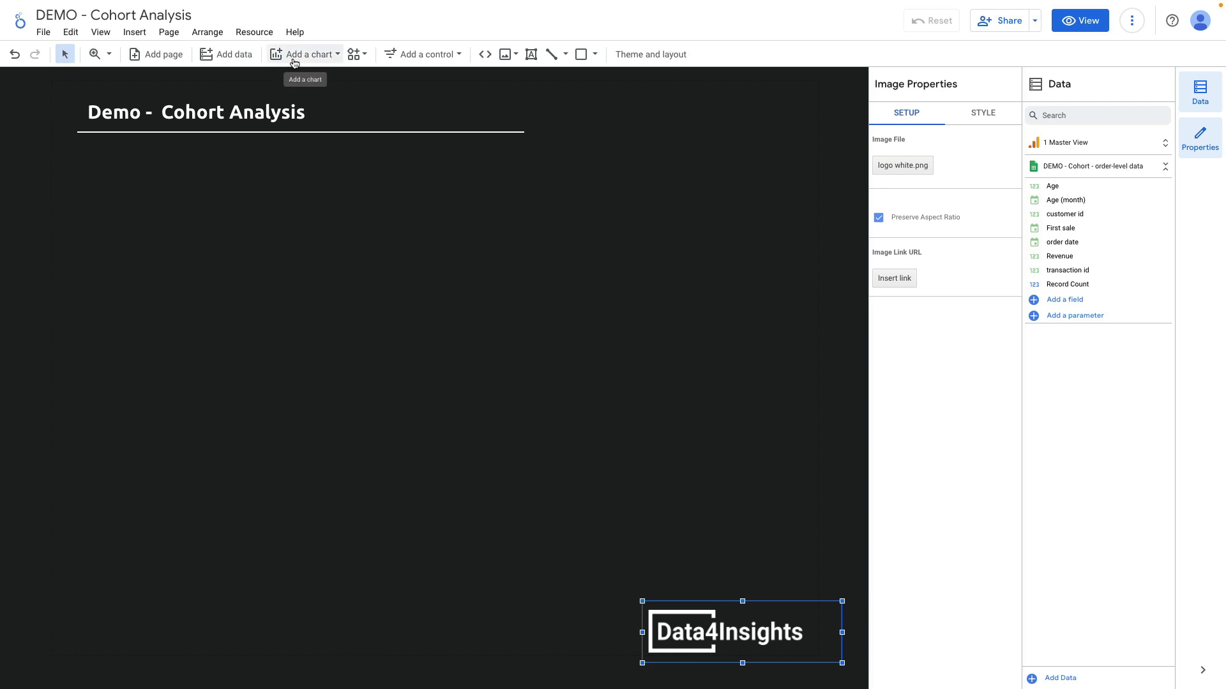
Insert a page-wide pivot table with First sale as rows and order date as columns.
left_click(294, 61)
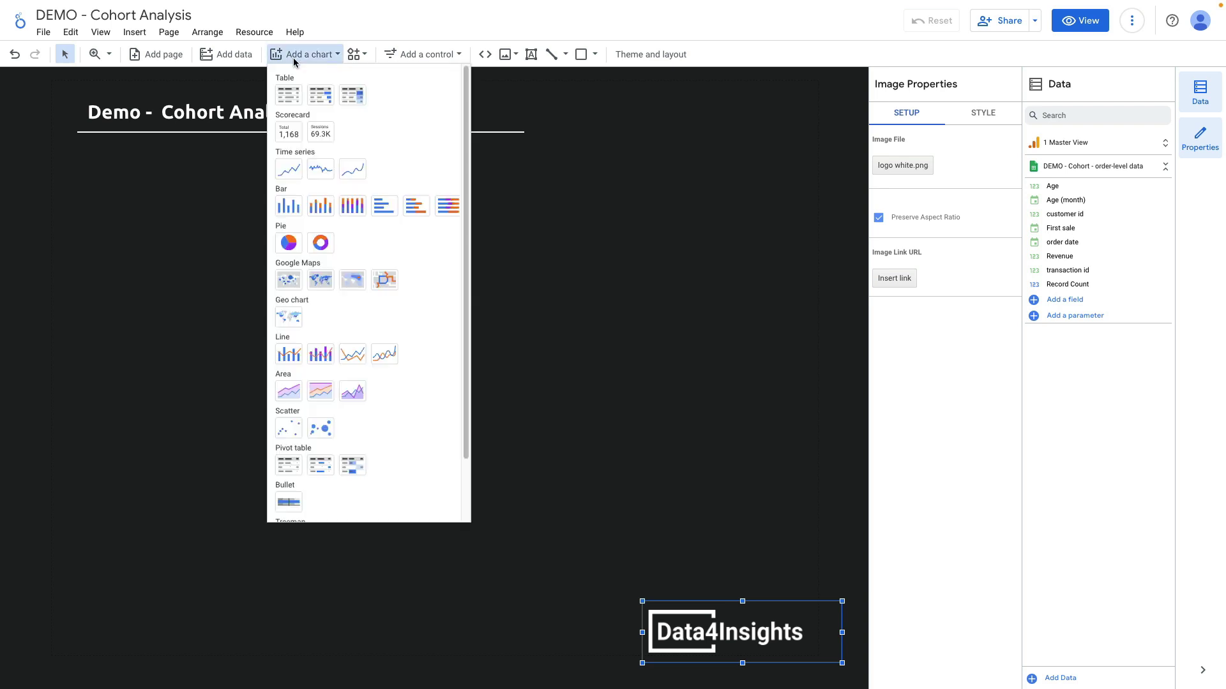
left_click(286, 466)
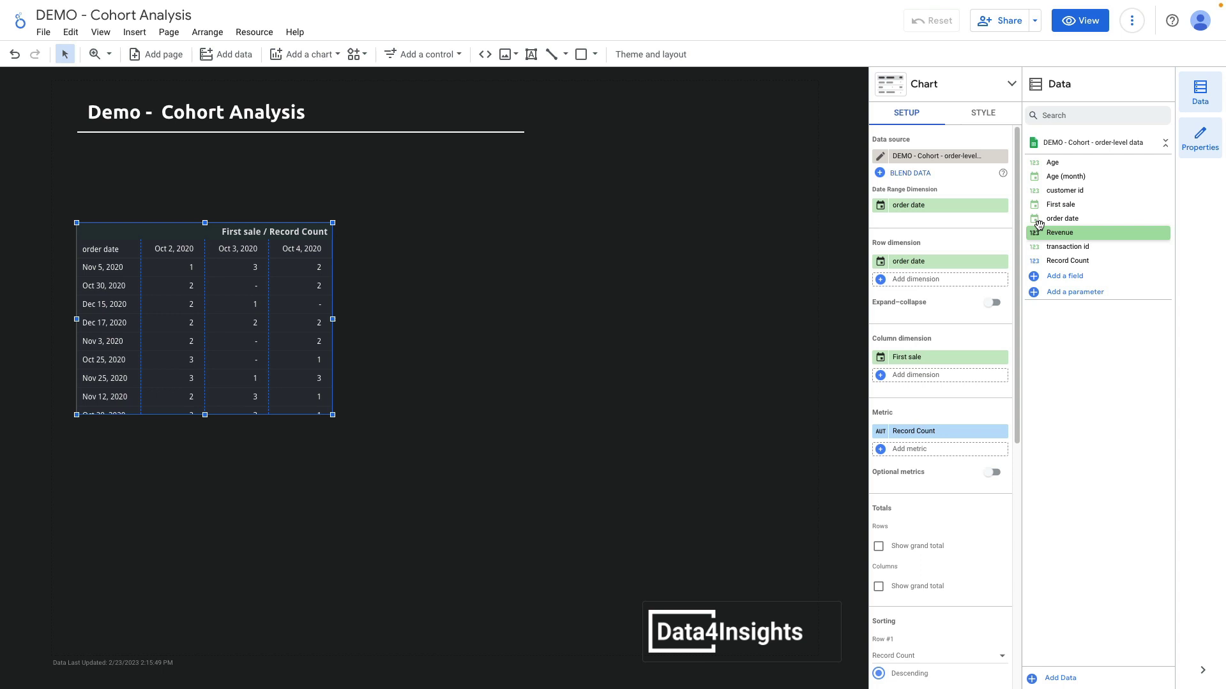
left_click_drag(1038, 205, 910, 261)
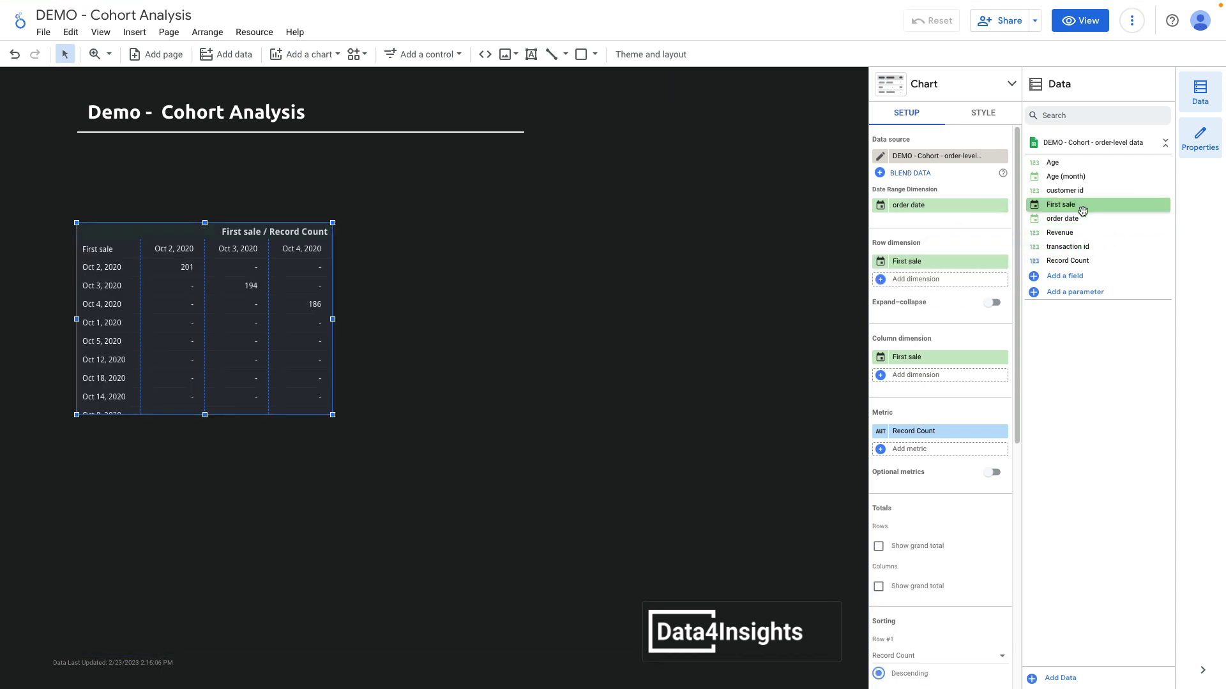
left_click_drag(1080, 217, 1006, 377)
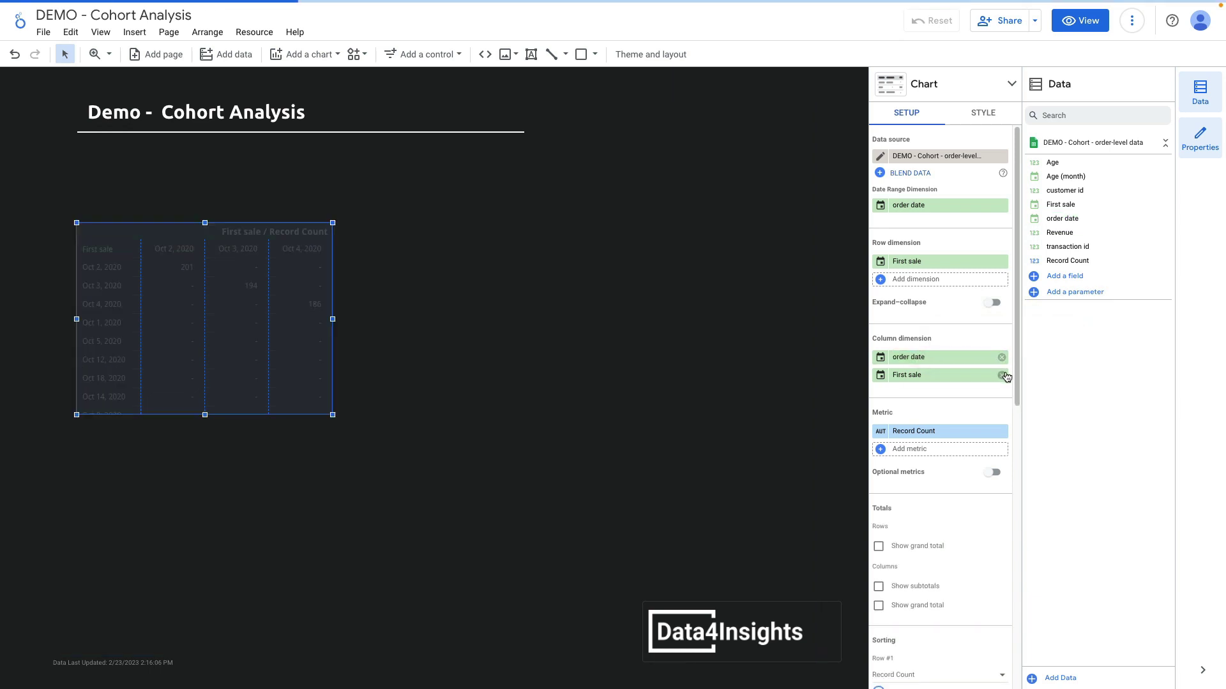
left_click(1001, 375)
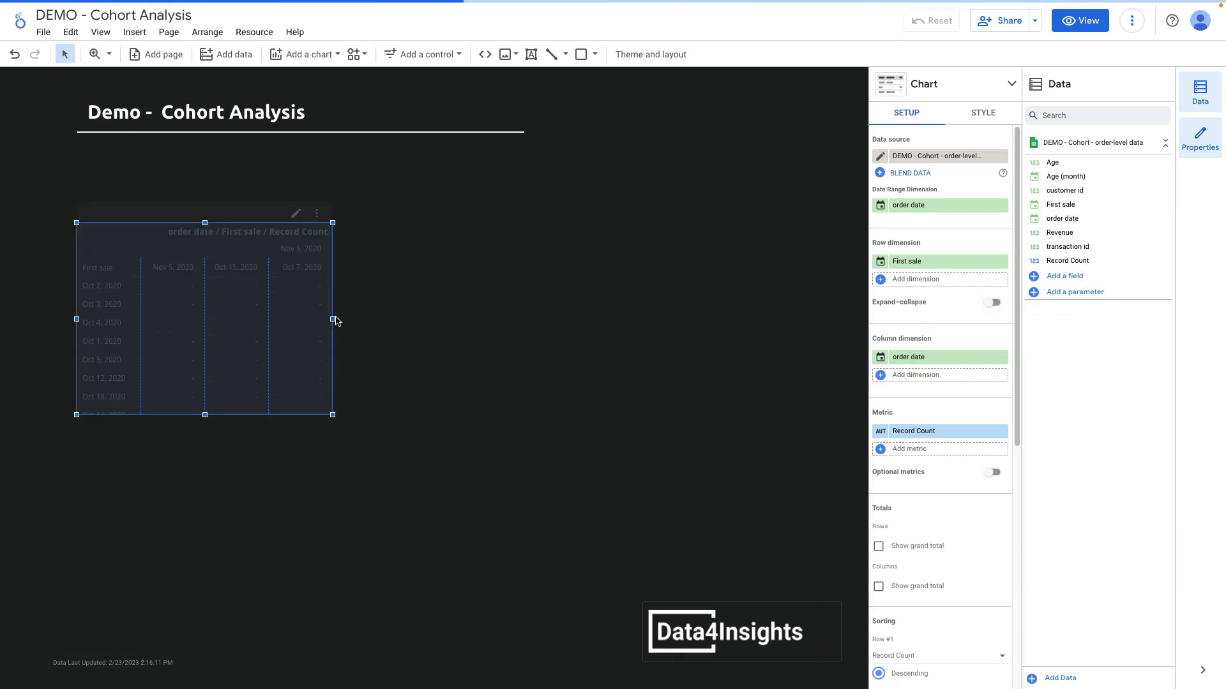
left_click_drag(333, 319, 807, 332)
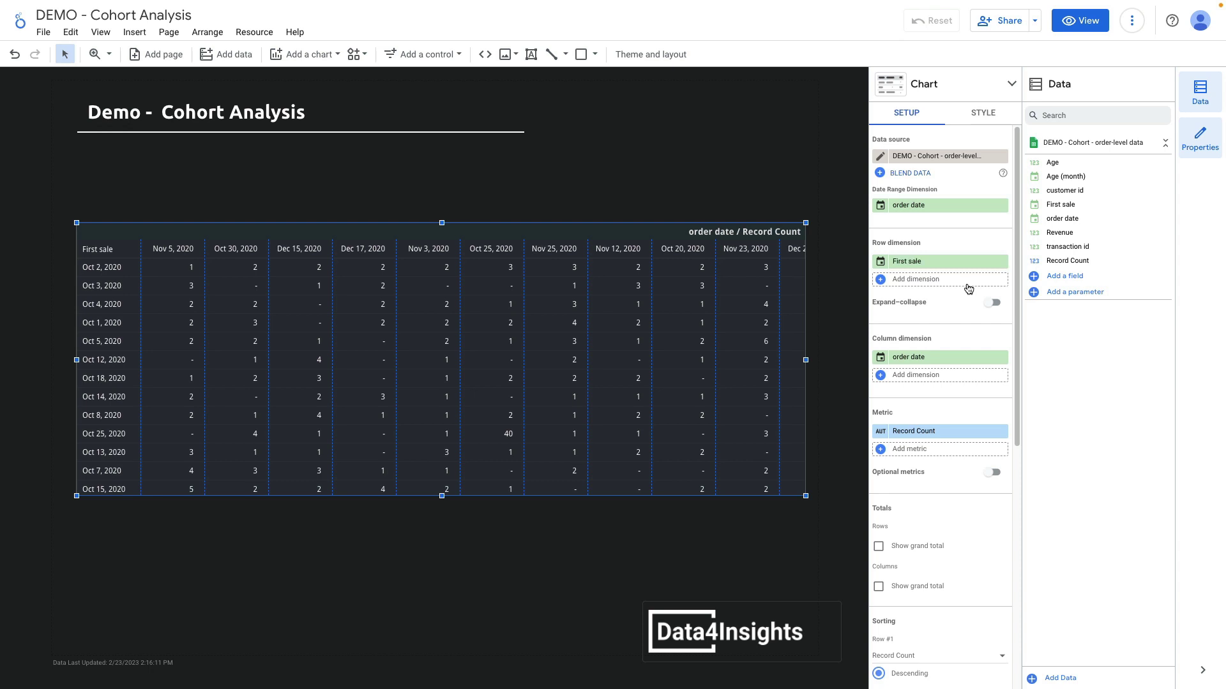
Set the First sale row dimension type to Date & Time > Year Month.
left_click(884, 264)
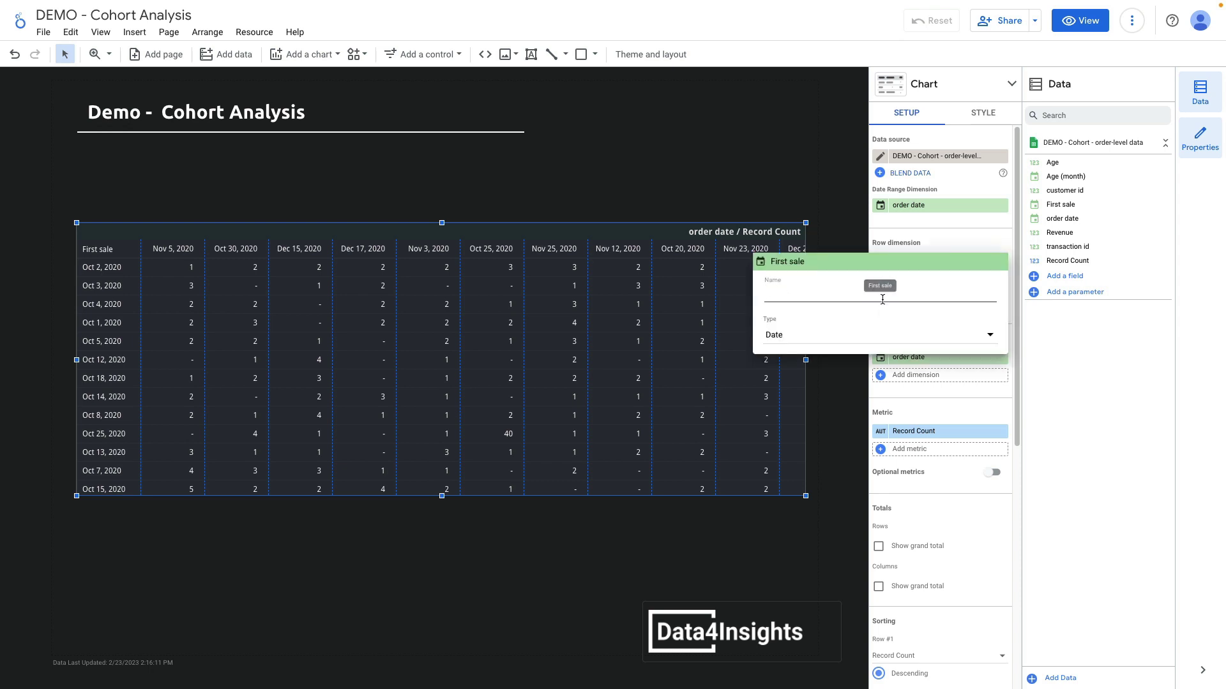
left_click(873, 336)
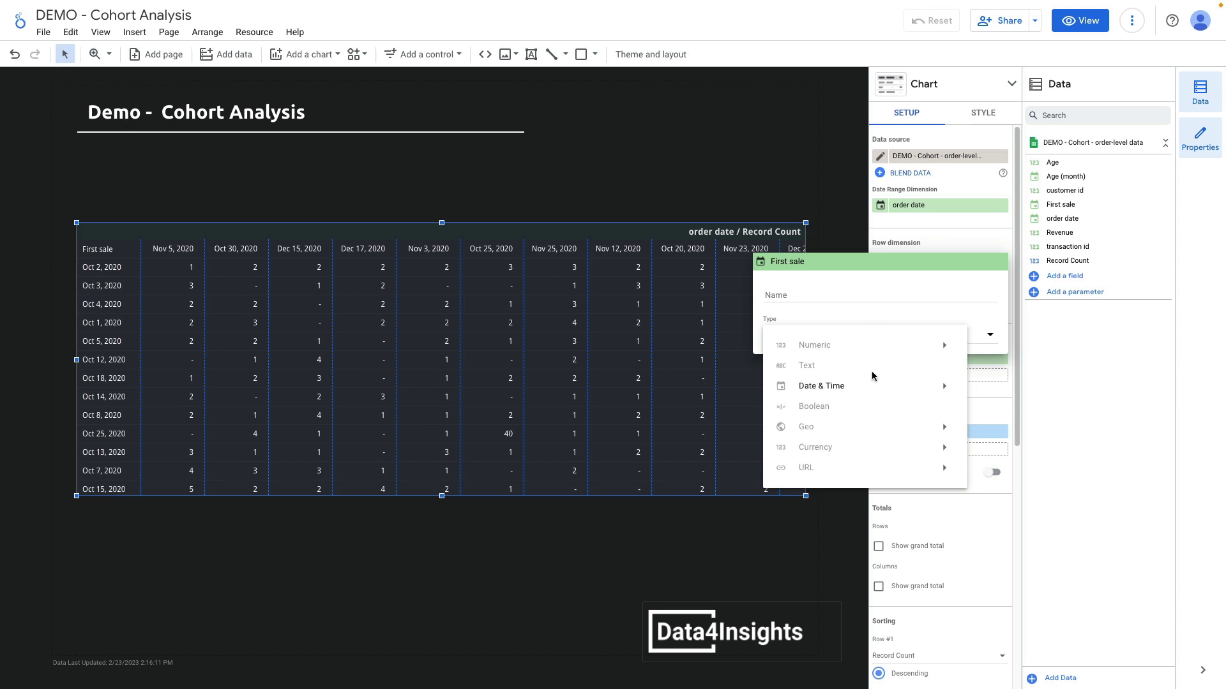
mouse_move(872, 387)
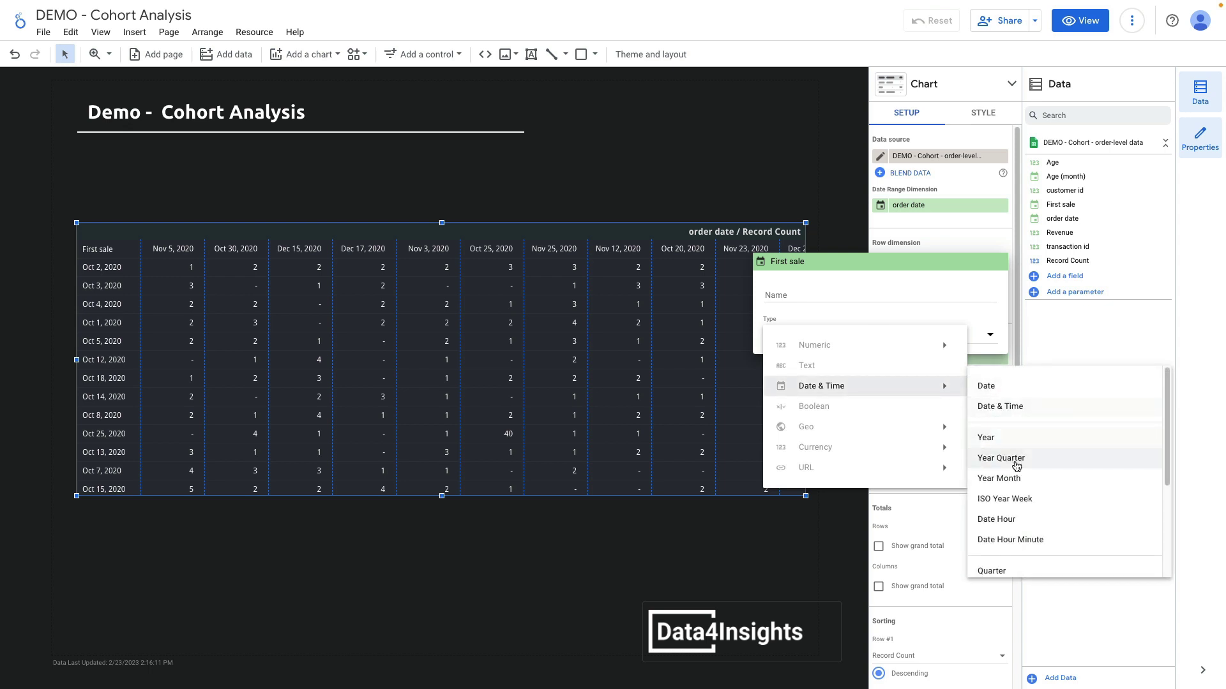
scroll(1028, 482, "down", 1)
left_click(999, 462)
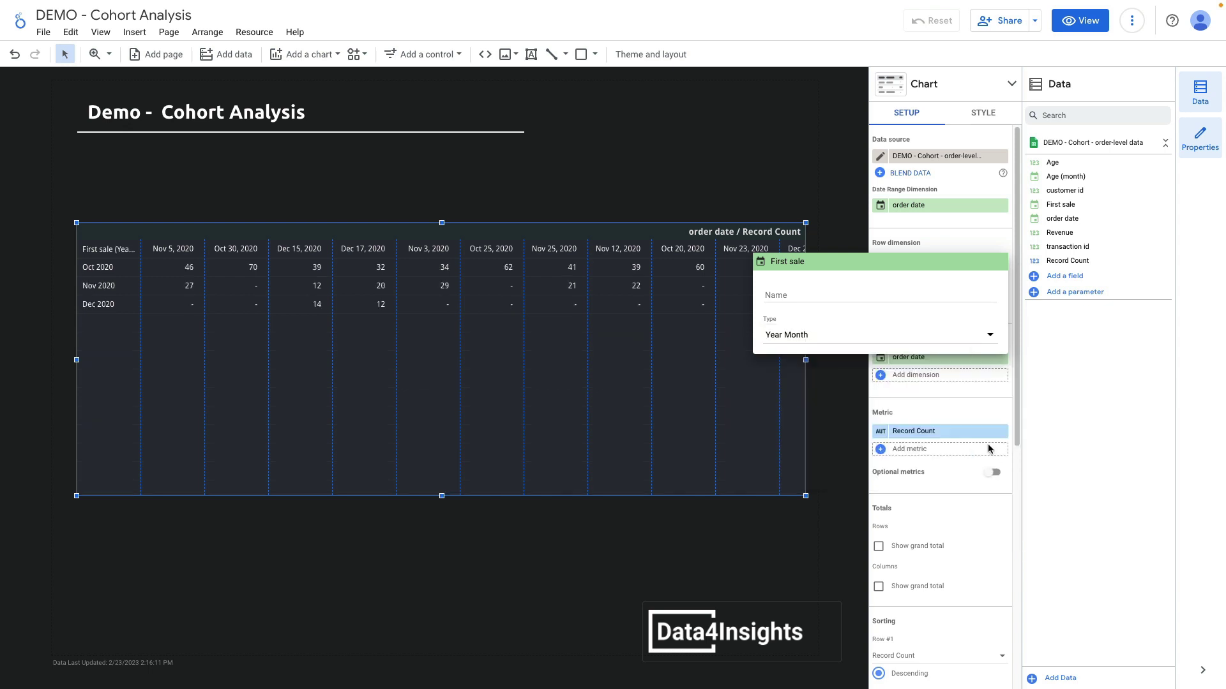
left_click(970, 409)
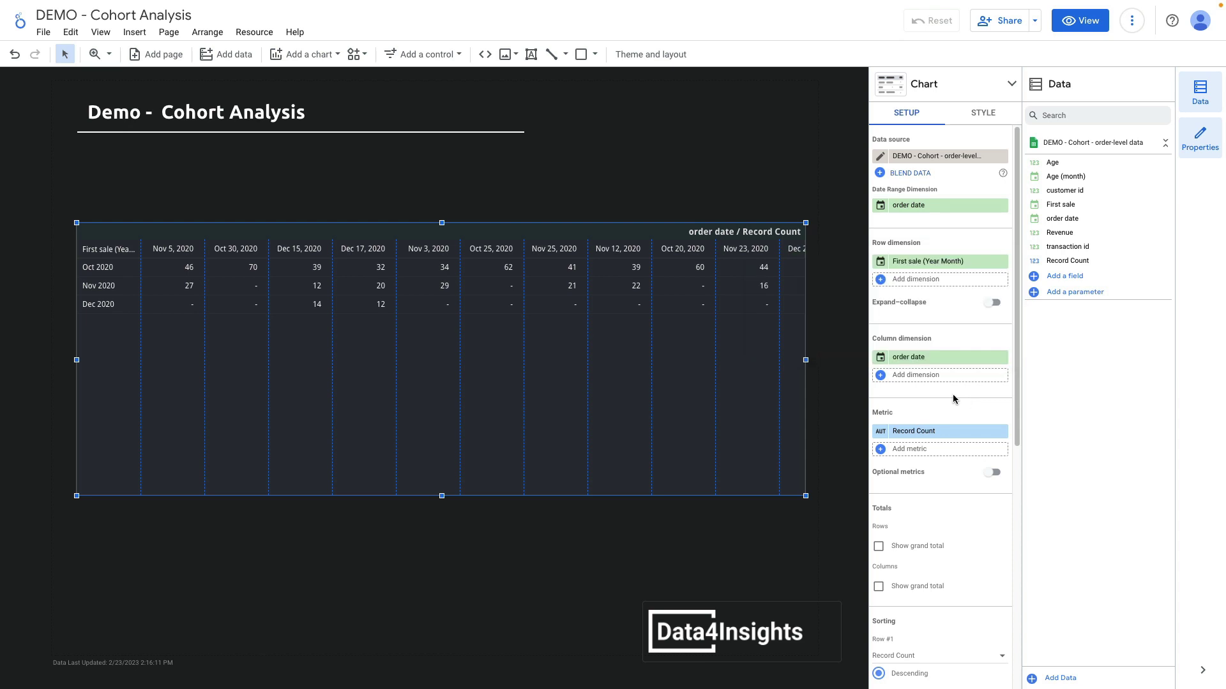
Set the order date column dimension type to Date & Time > Year Month.
left_click(881, 362)
left_click(876, 430)
mouse_move(896, 486)
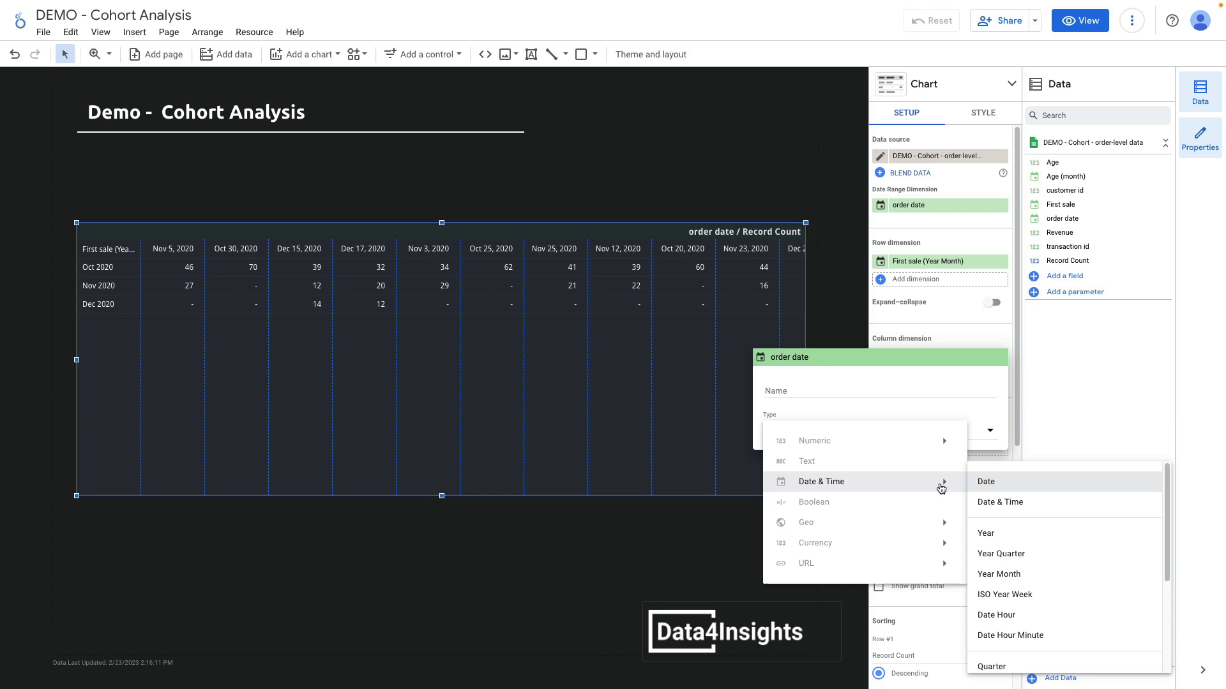
left_click(999, 575)
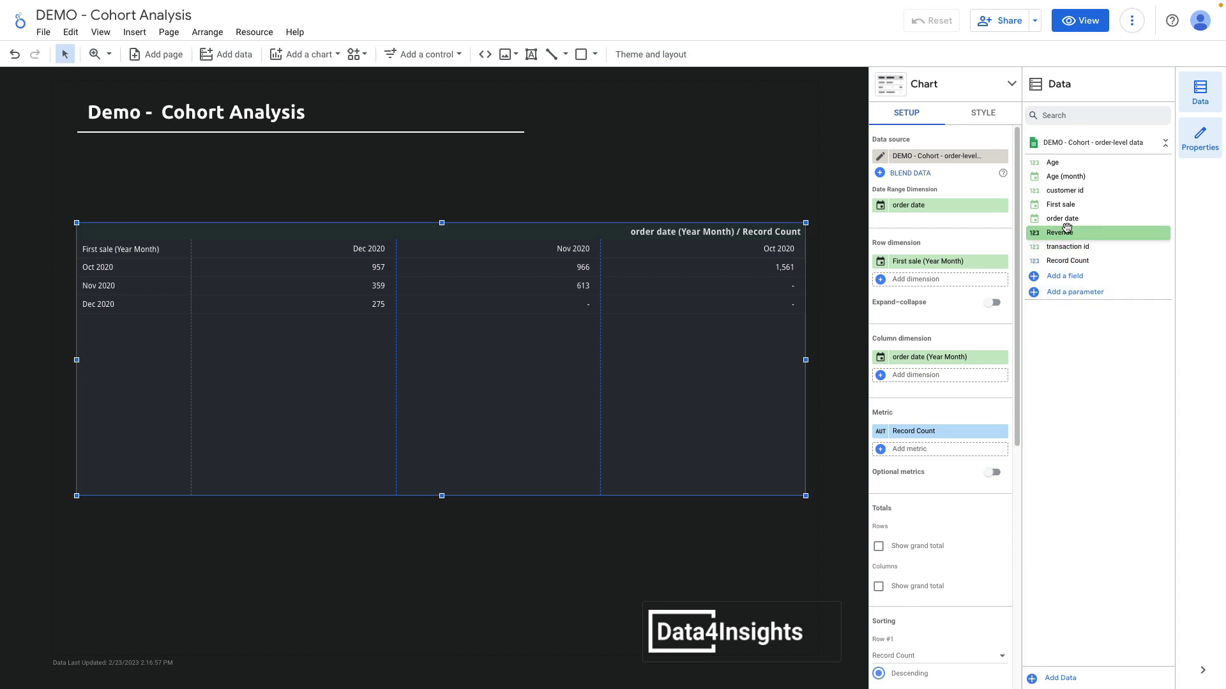
Replace Record Count with a Revenue metric formatted as Currency USD.
left_click_drag(1066, 230, 906, 431)
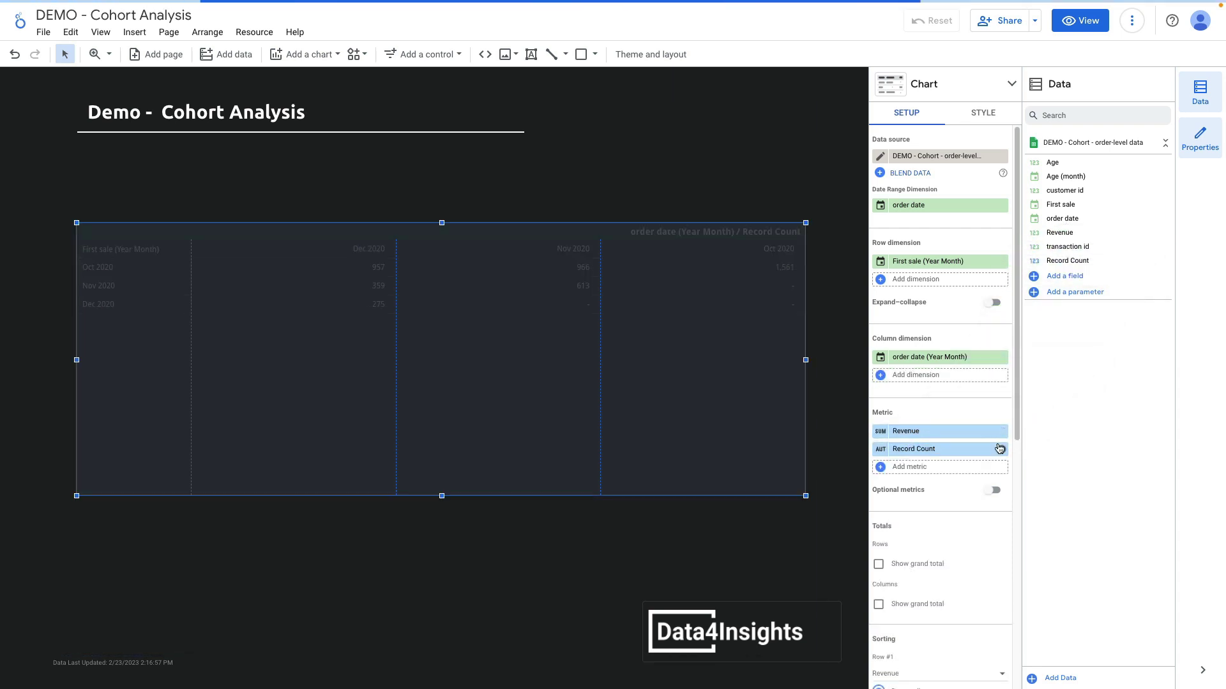
left_click(998, 449)
left_click(921, 430)
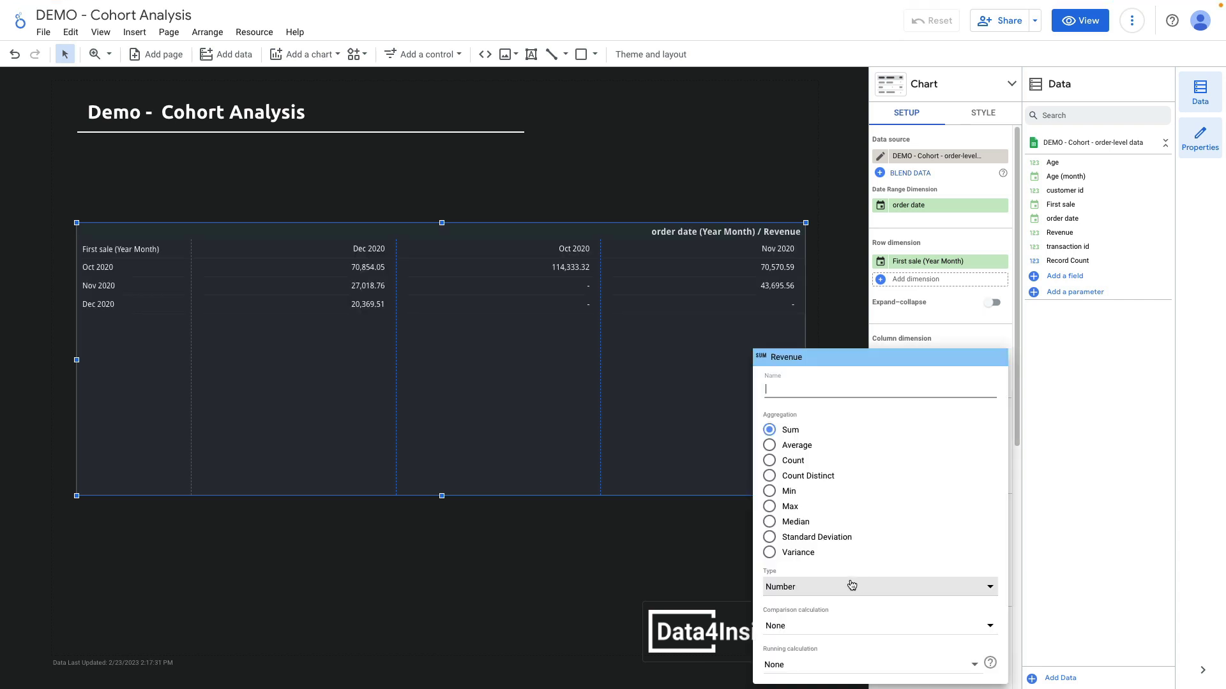
left_click(850, 582)
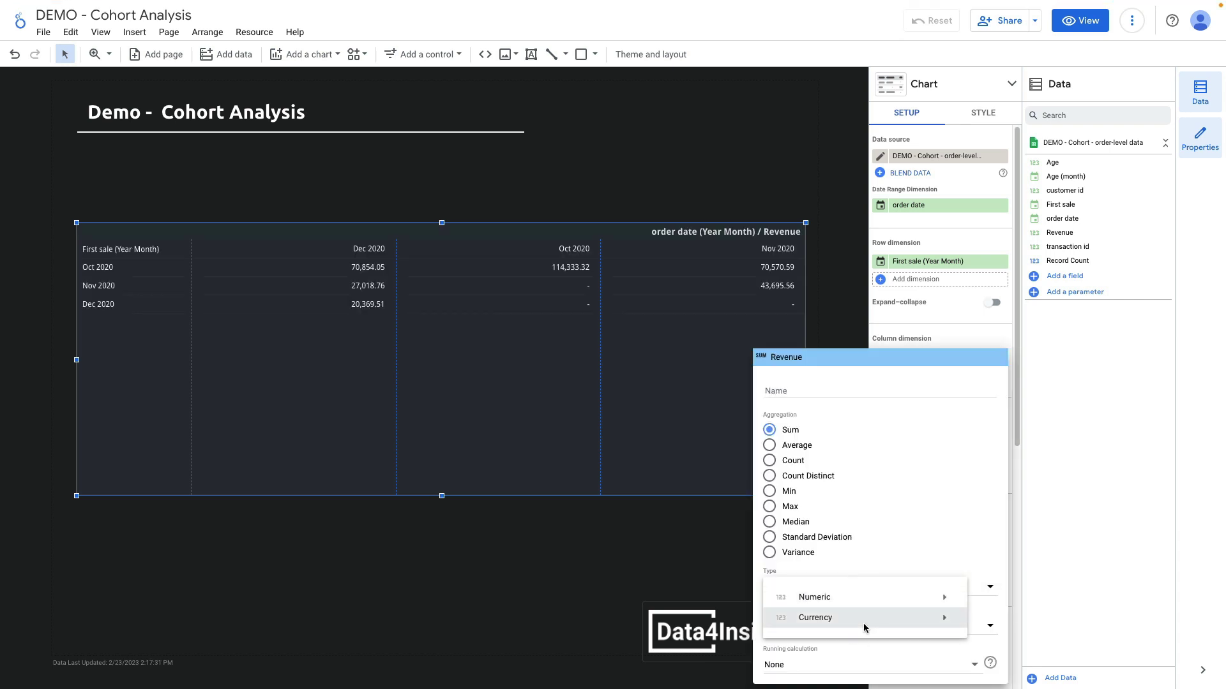
mouse_move(863, 627)
scroll(996, 618, "down", 10)
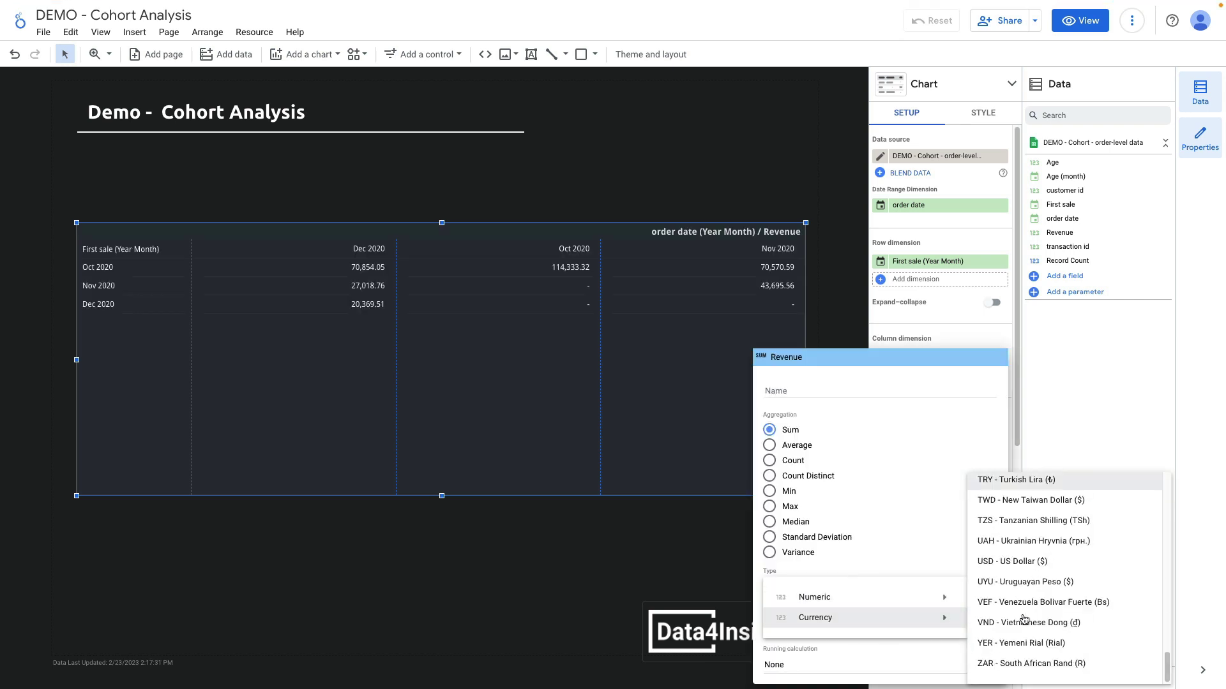
left_click(1023, 563)
left_click(733, 277)
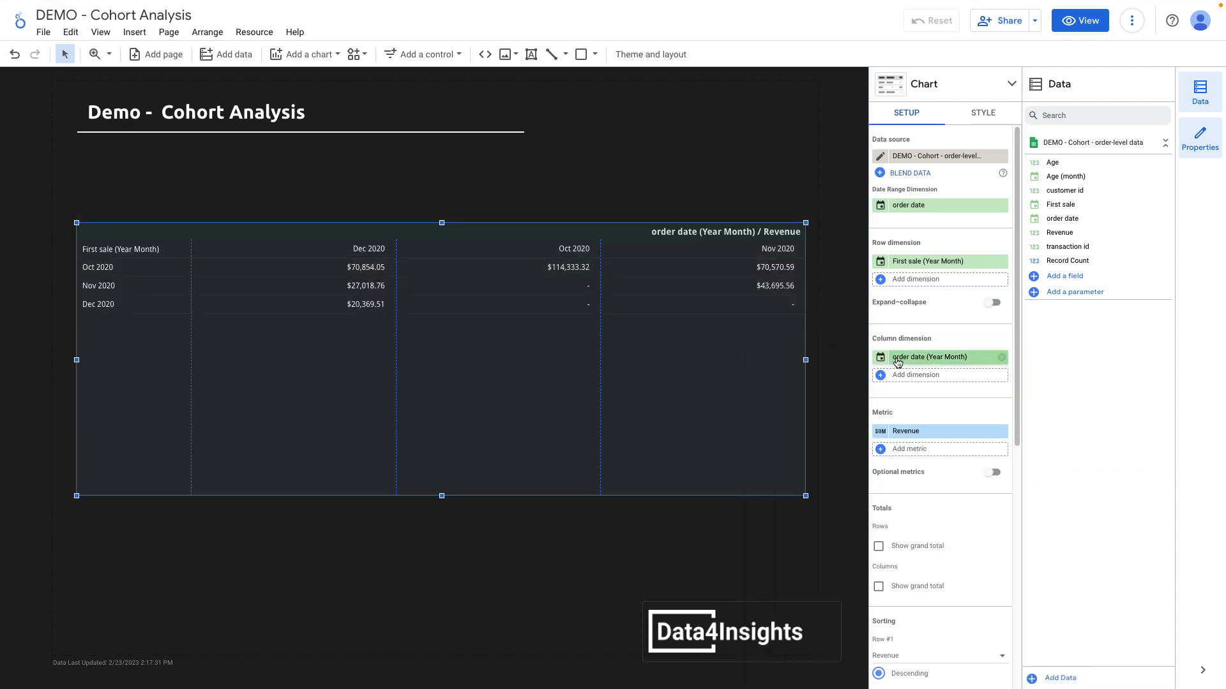
Sort columns by order date (Year Month) ascending and show a rows grand total.
scroll(954, 438, "down", 1)
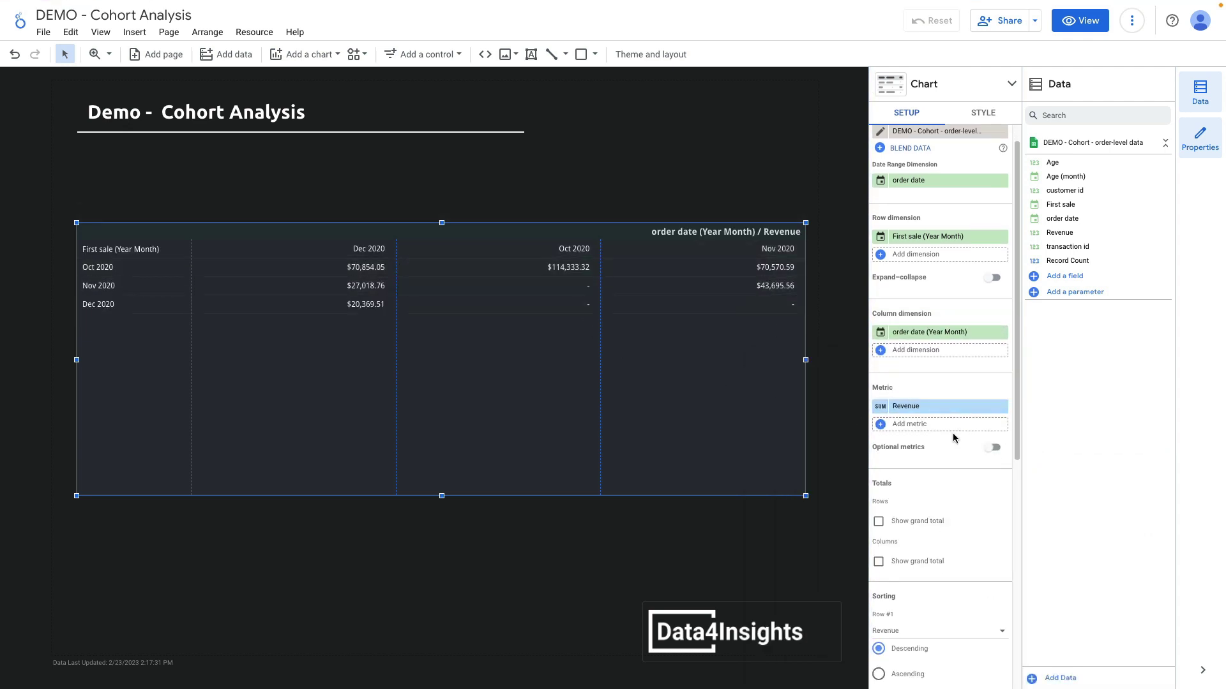
scroll(955, 438, "down", 5)
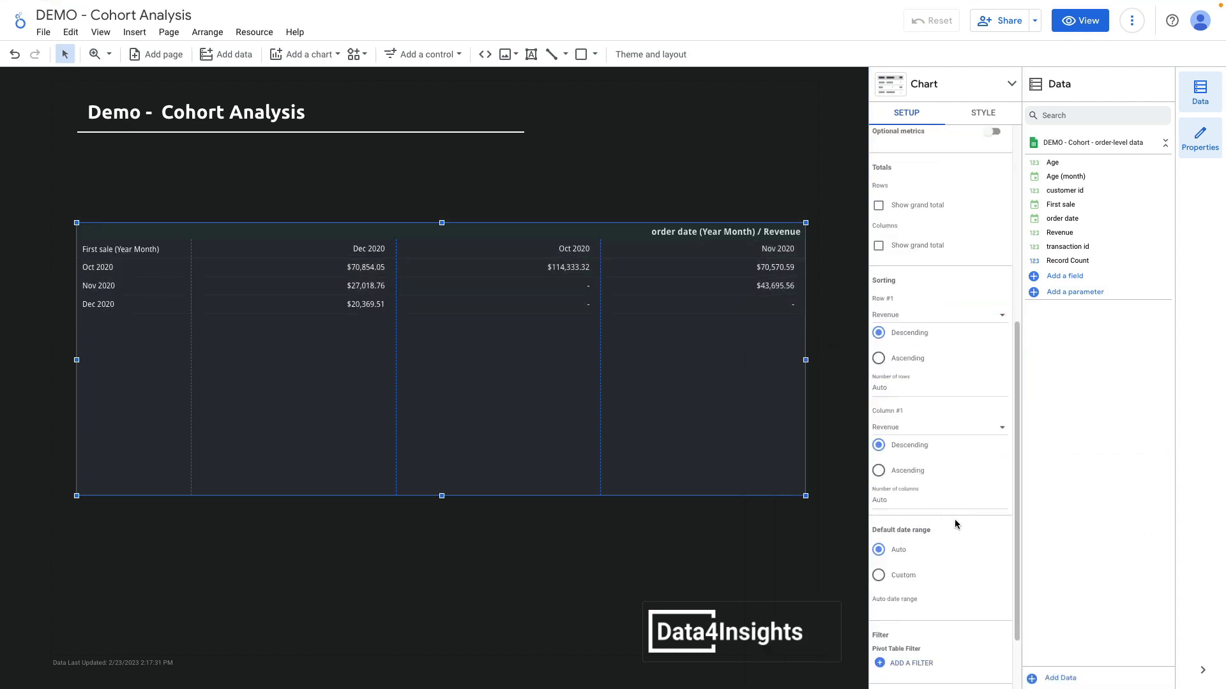
left_click(922, 440)
left_click(930, 416)
left_click(879, 478)
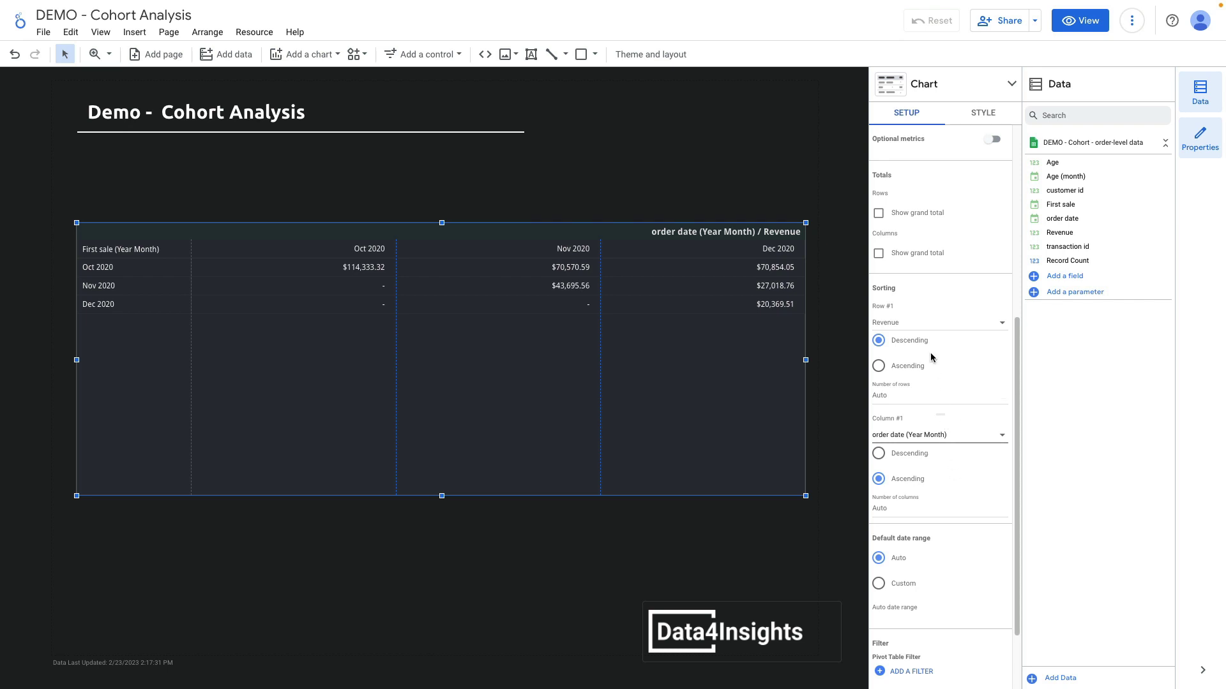
scroll(935, 331, "up", 1)
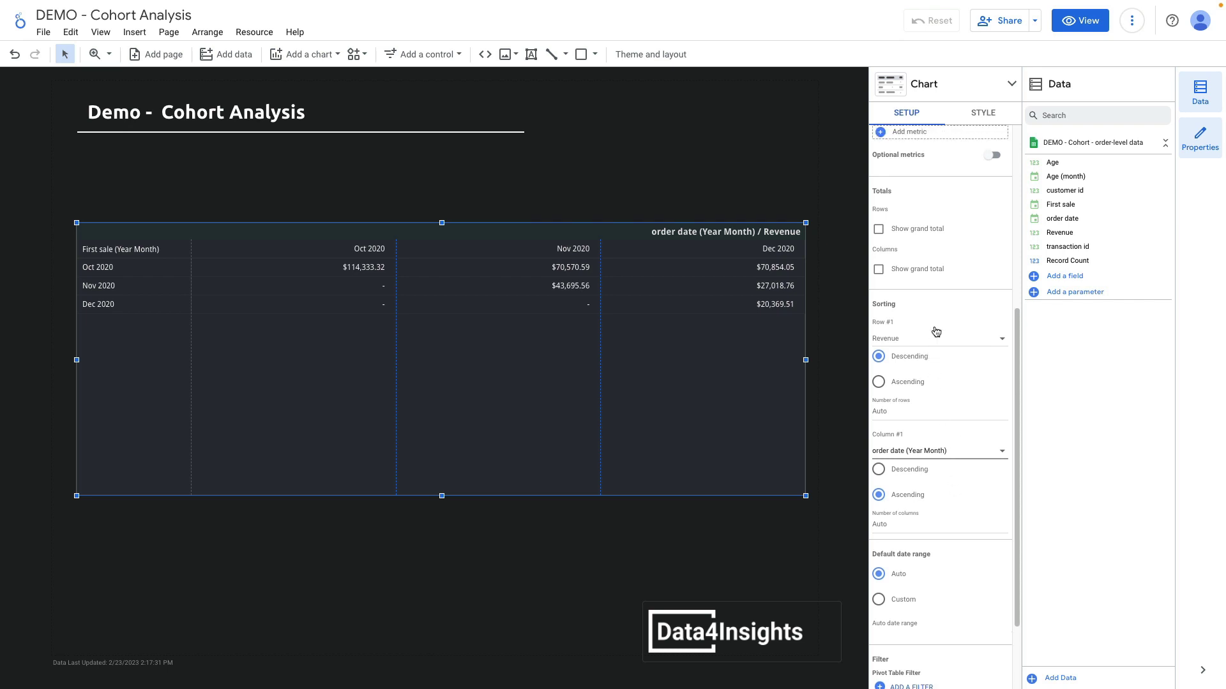
left_click(878, 228)
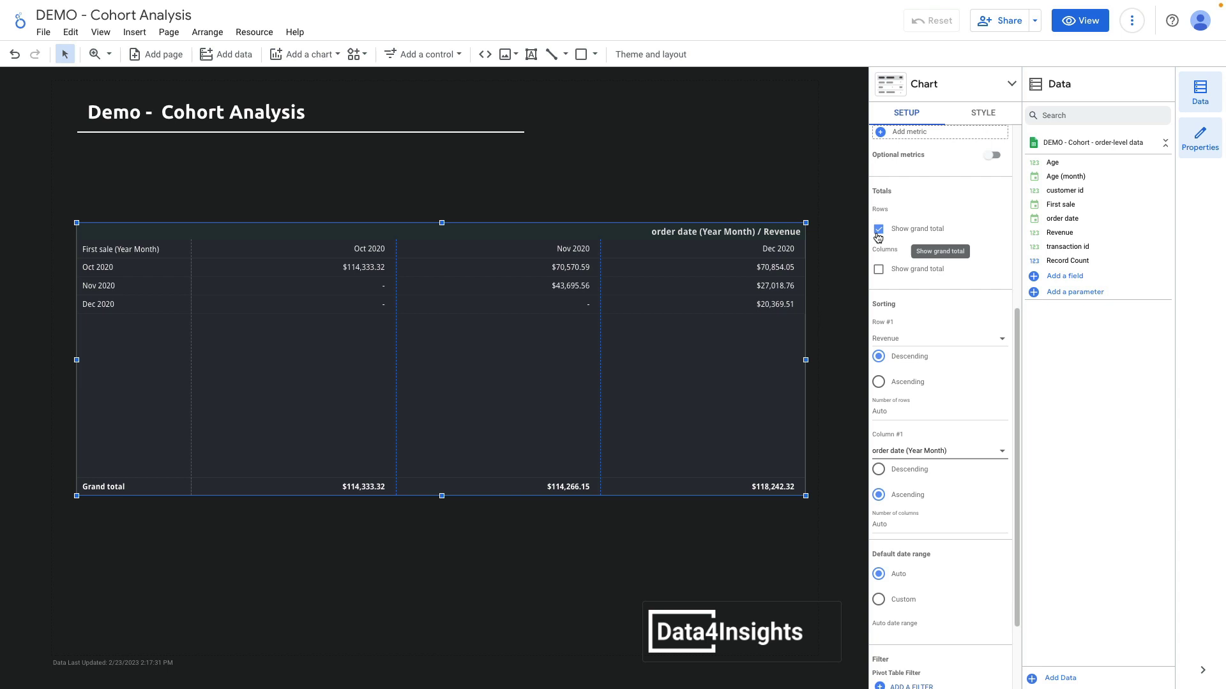
Enable the Columns grand total, giving $255,757.96 for Oct 2020 and $346,841.79 overall.
left_click(878, 269)
scroll(924, 447, "up", 1)
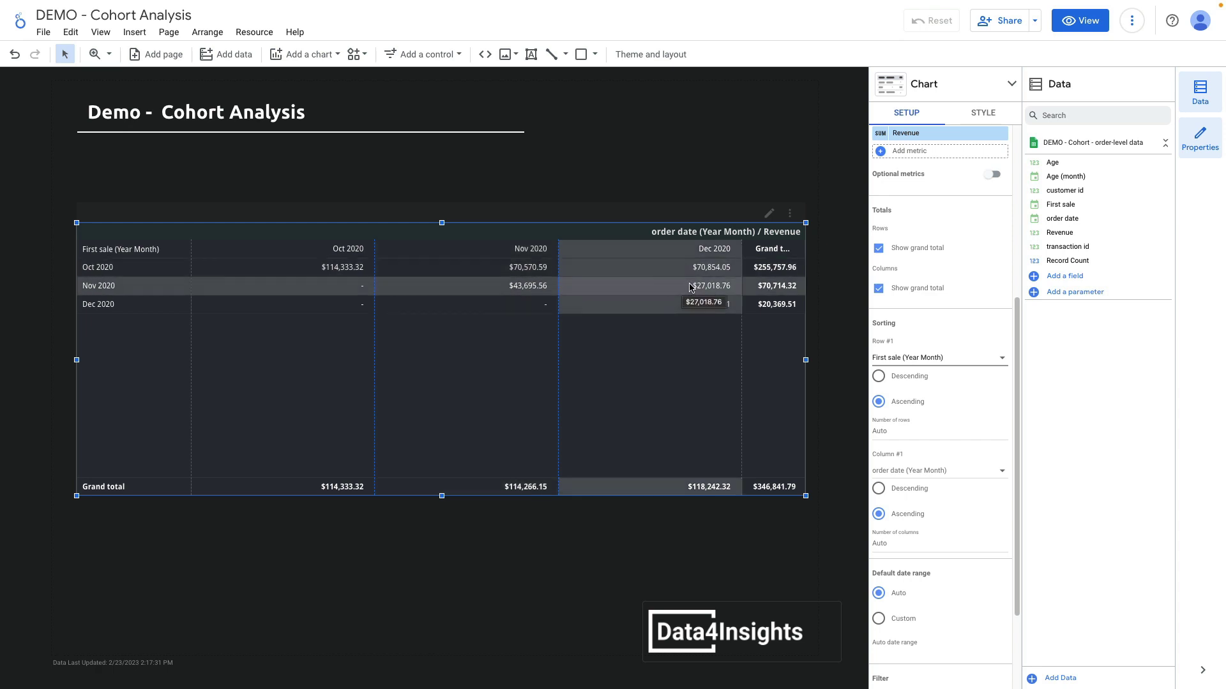
scroll(890, 292, "up", 5)
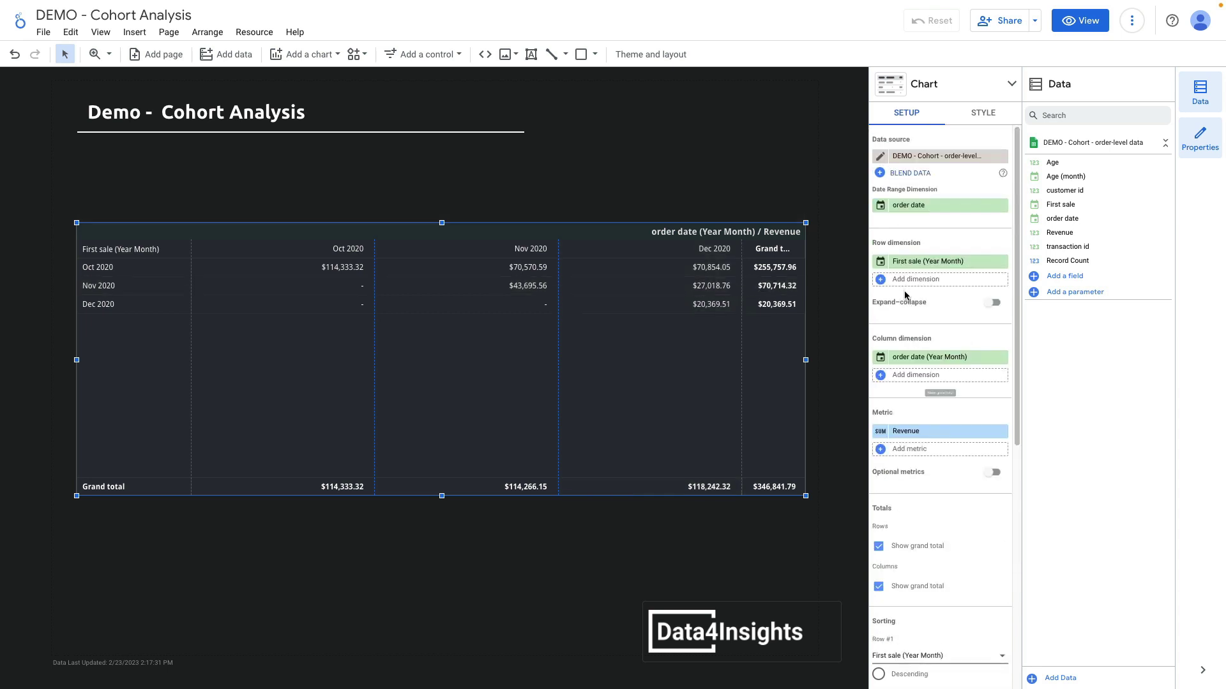
Group First sale and order date by ISO Week and change the chart to pivot table with heatmap.
left_click(878, 264)
left_click(887, 335)
mouse_move(892, 391)
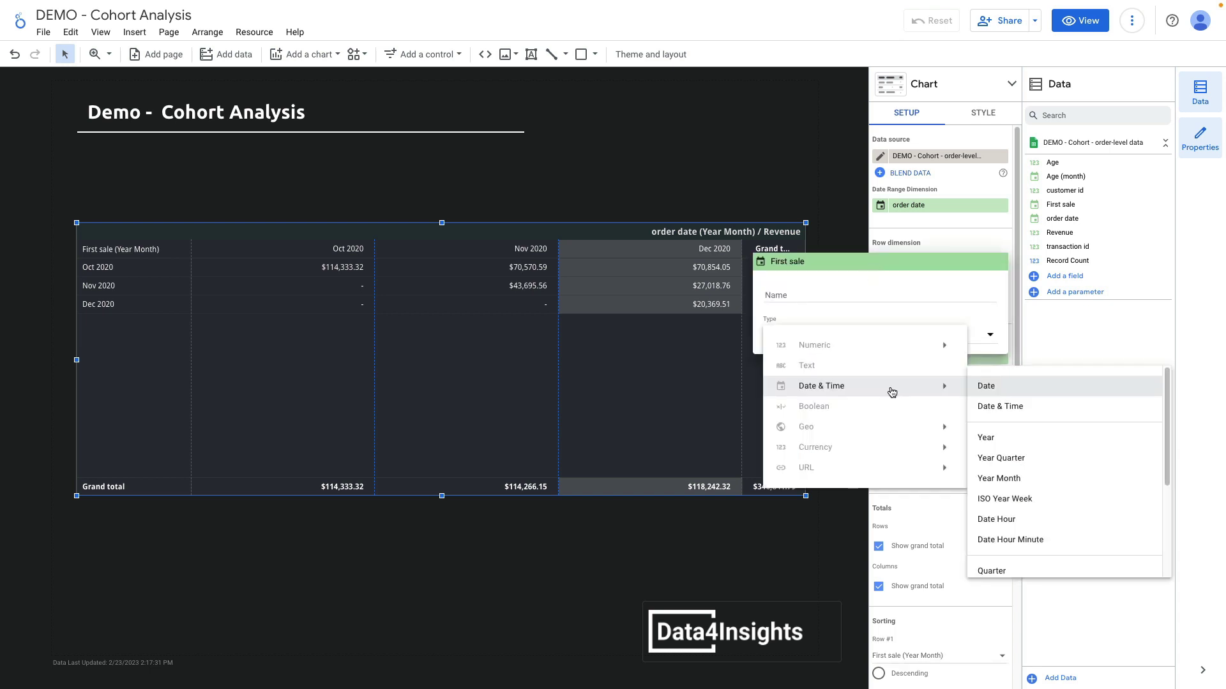
scroll(1021, 434, "down", 1)
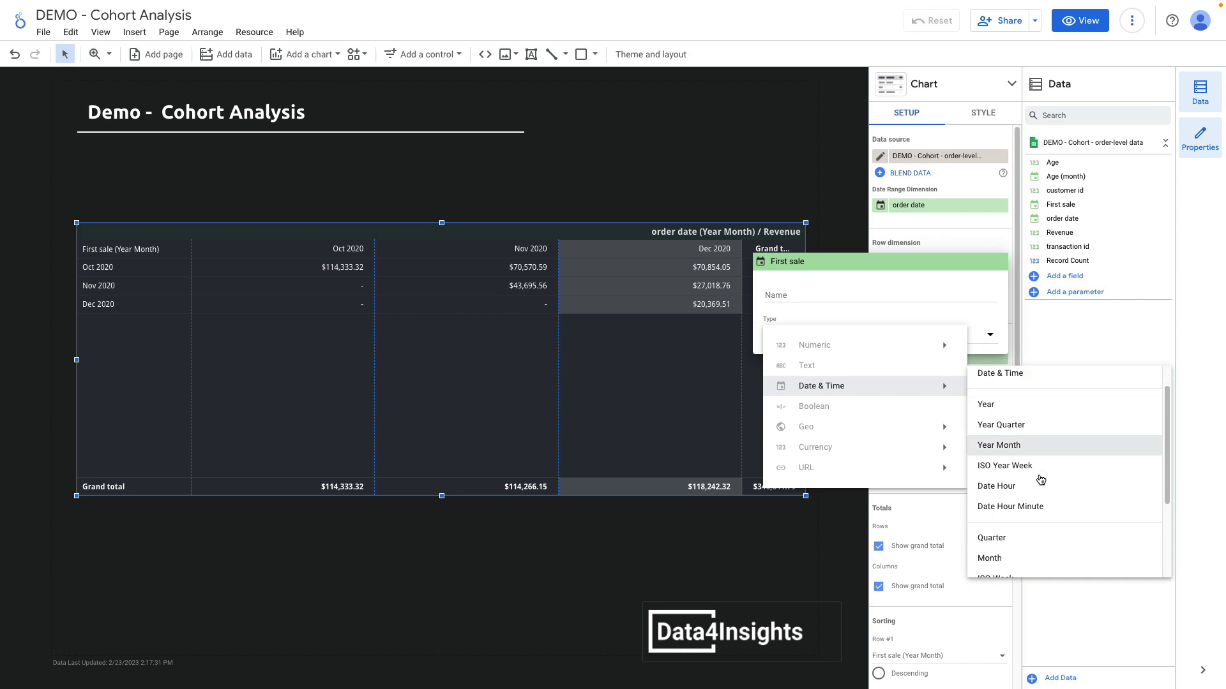
scroll(1039, 475, "down", 2)
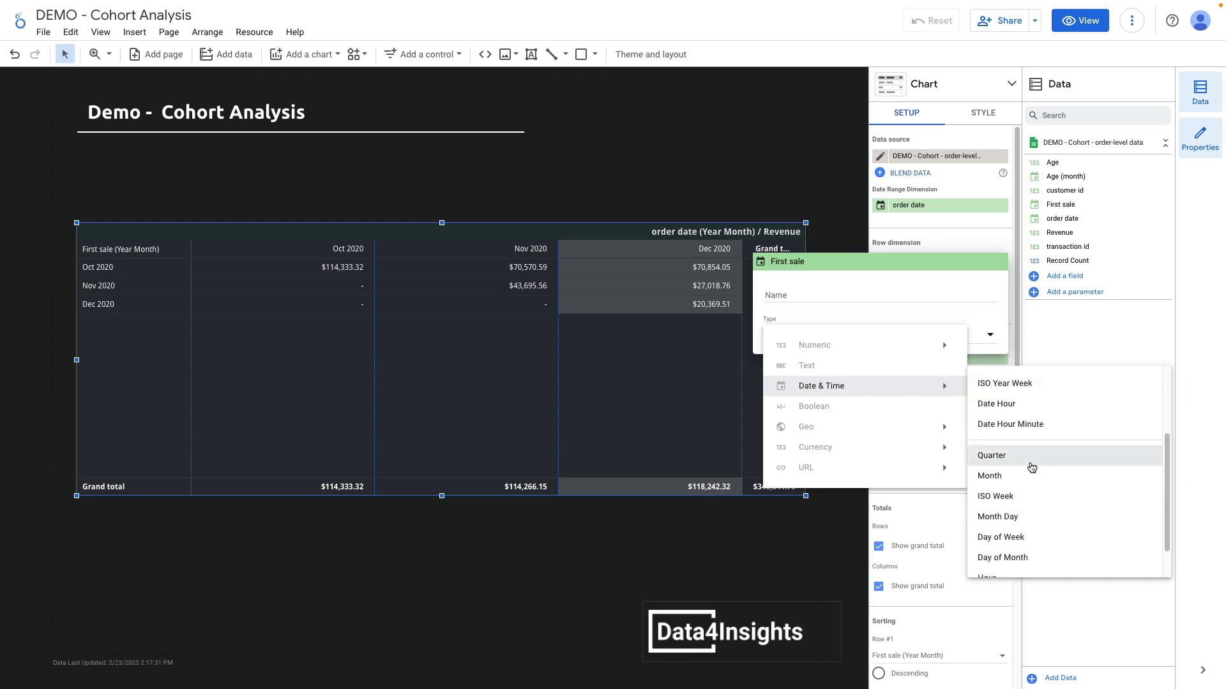
scroll(1037, 496, "down", 1)
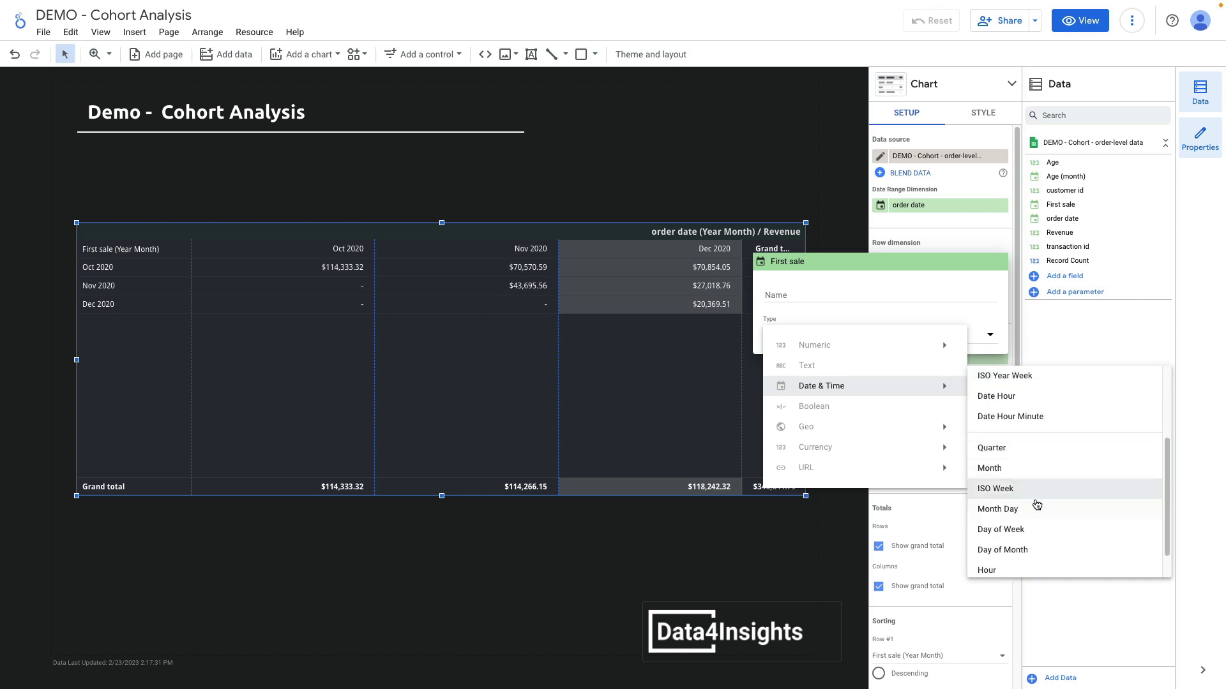
scroll(1037, 498, "down", 2)
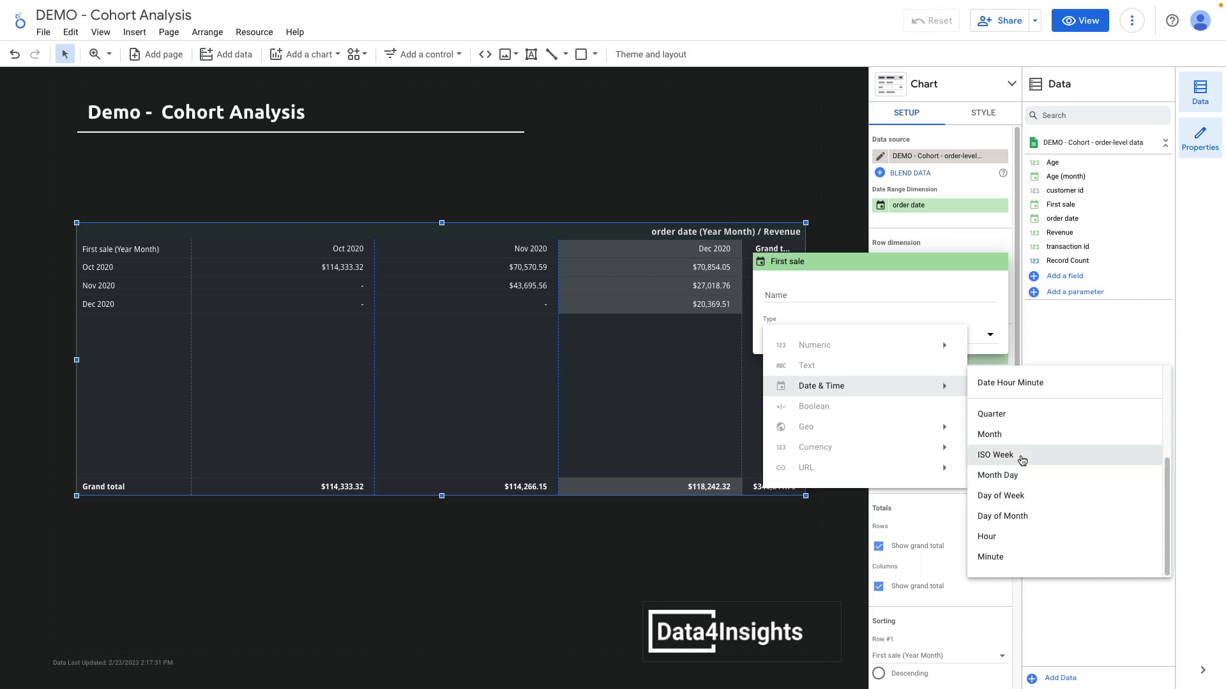
left_click(1021, 455)
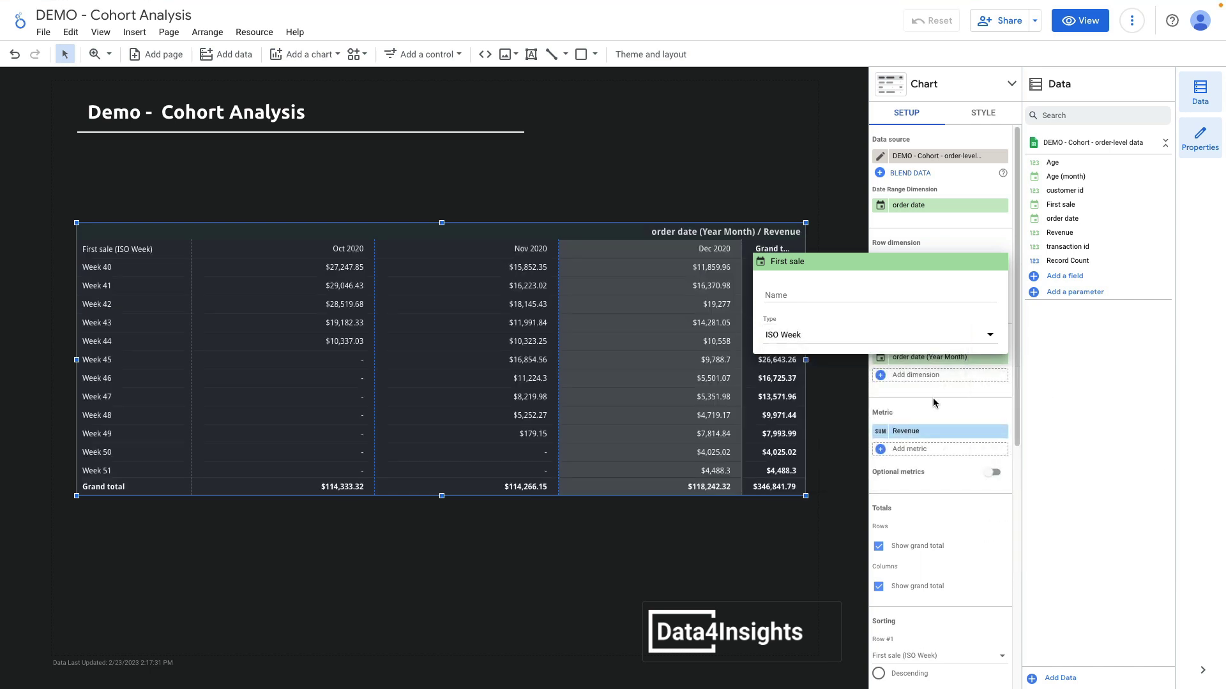
left_click(933, 397)
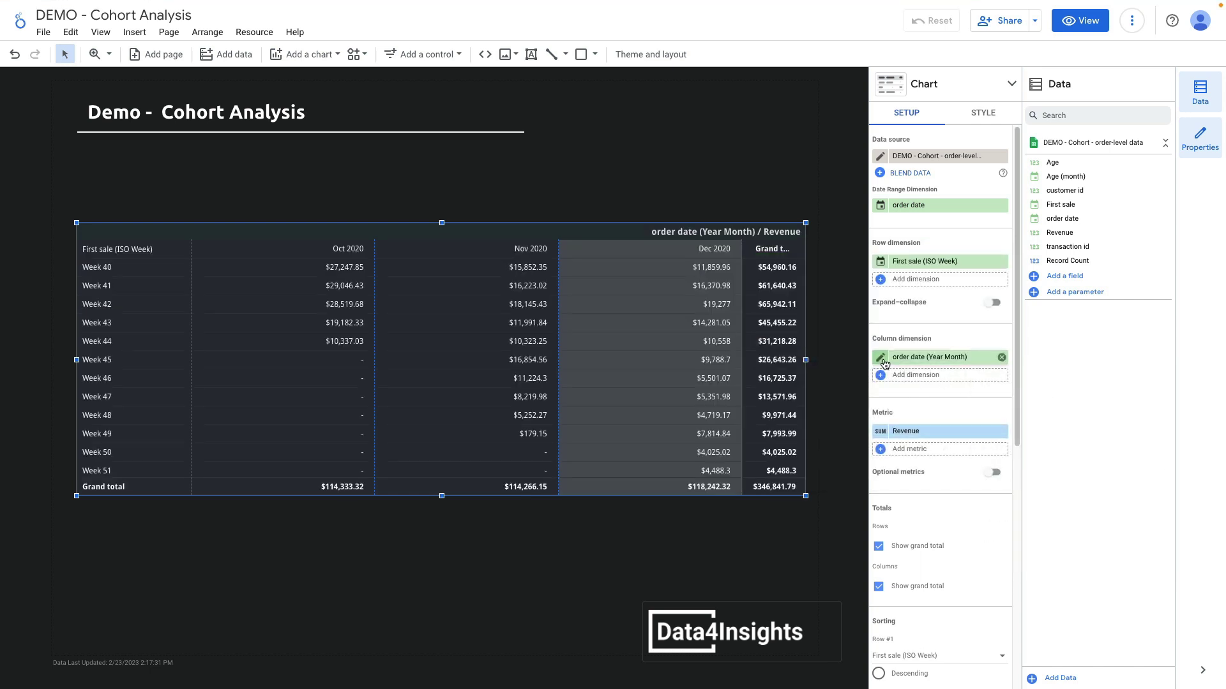
left_click(880, 358)
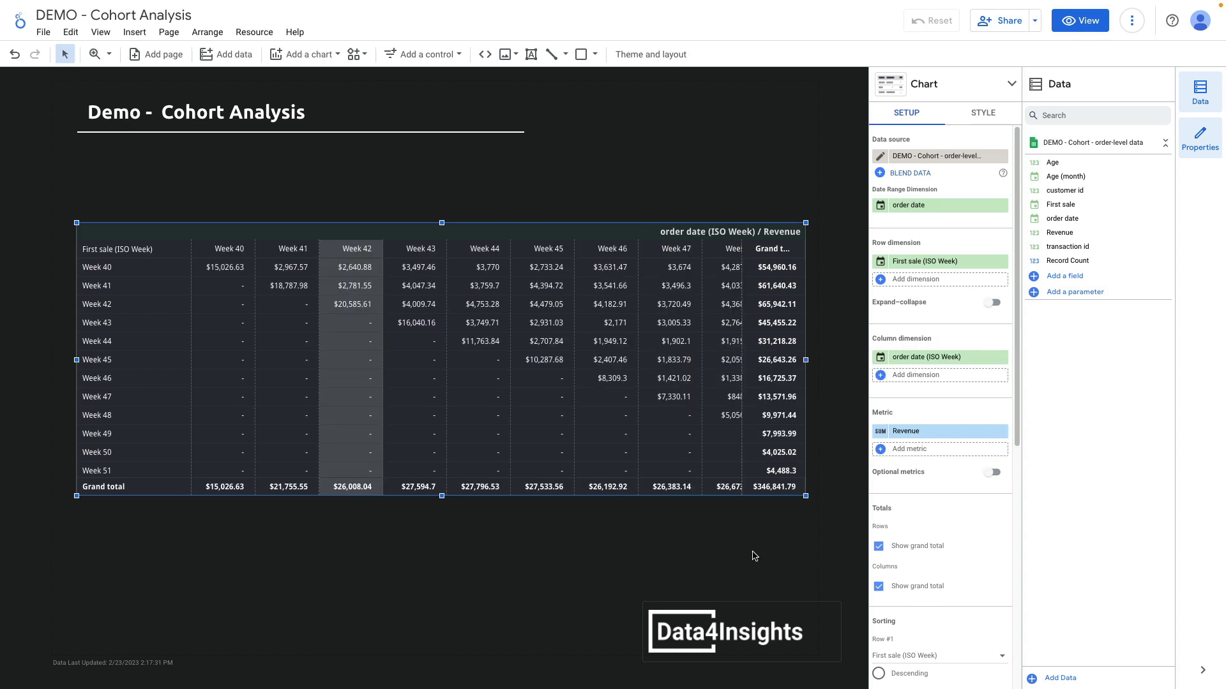
left_click(1010, 88)
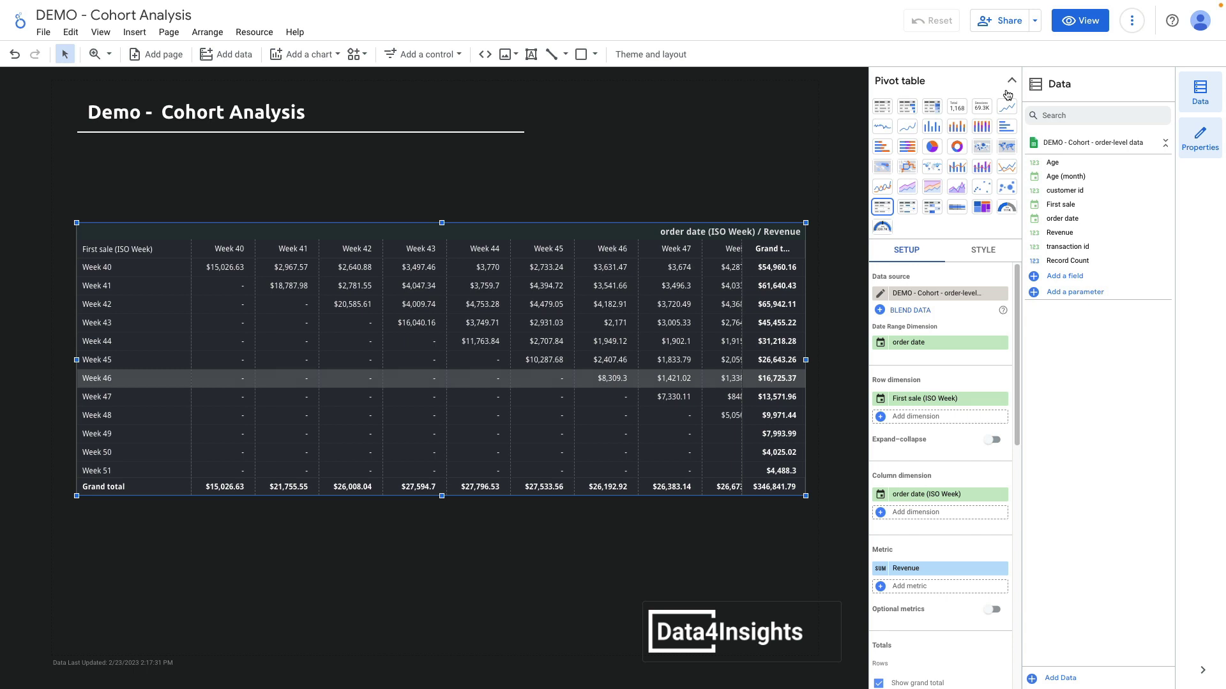
left_click(933, 211)
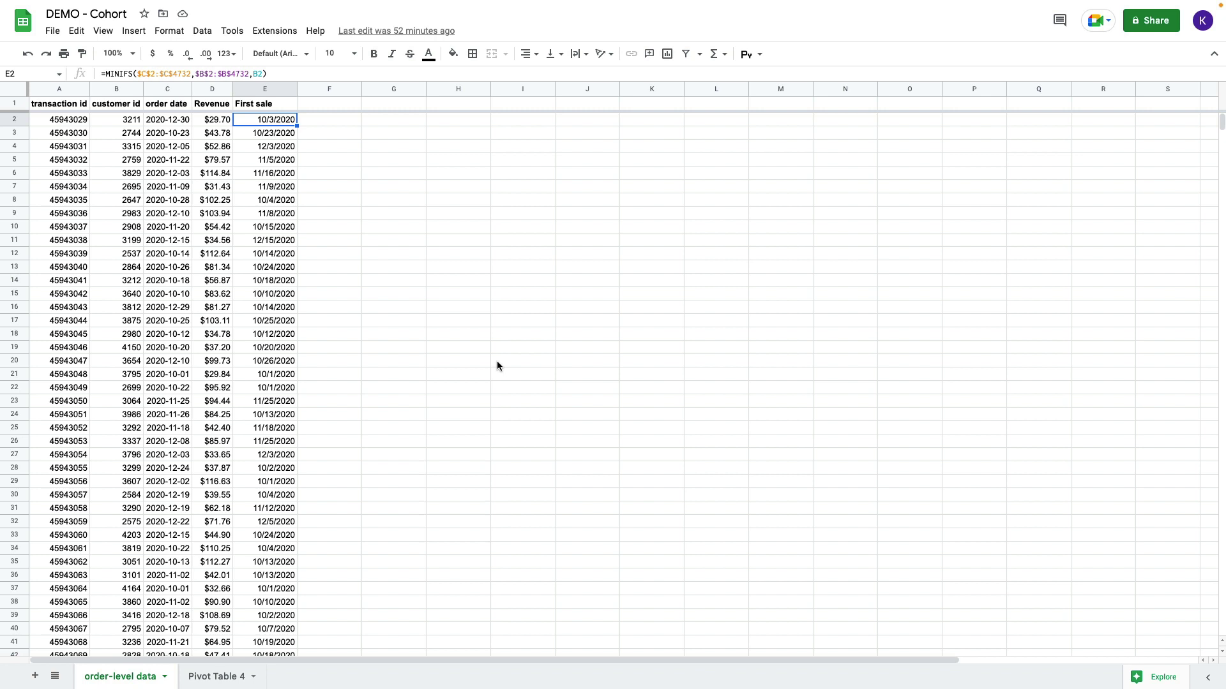
Select columns A:E and create a pivot table on a new sheet.
left_click(277, 281)
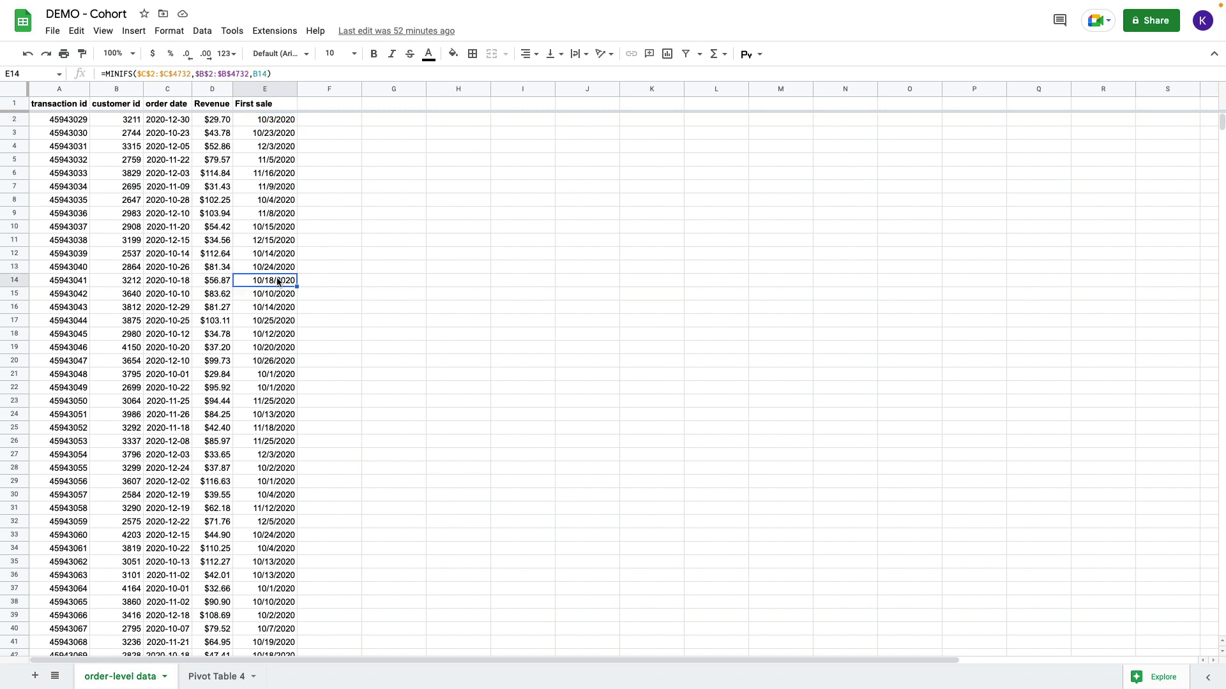
left_click(272, 228)
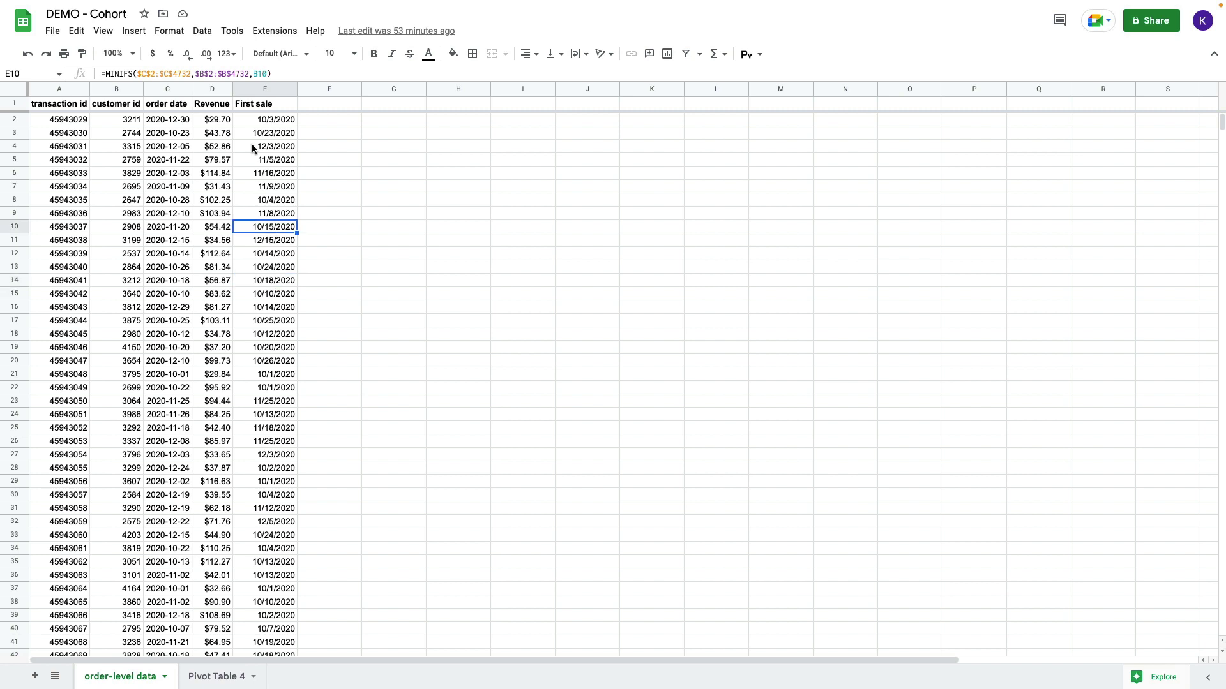
left_click(270, 91)
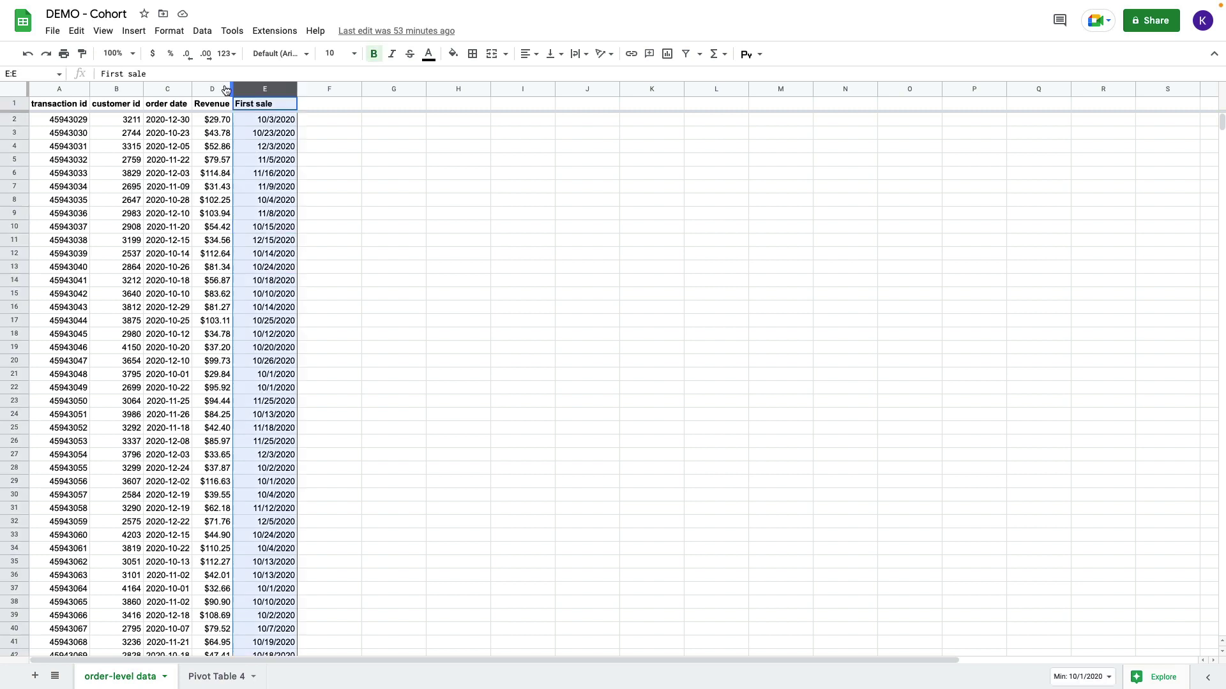
left_click(58, 93, "shift")
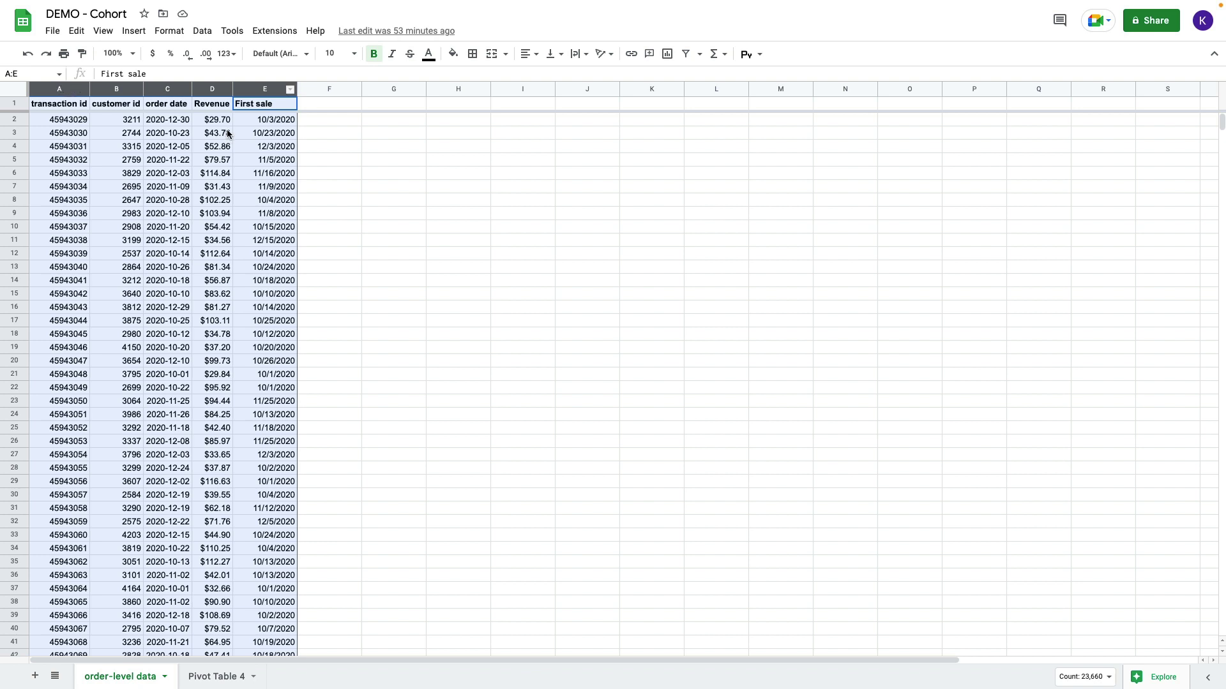
left_click(135, 32)
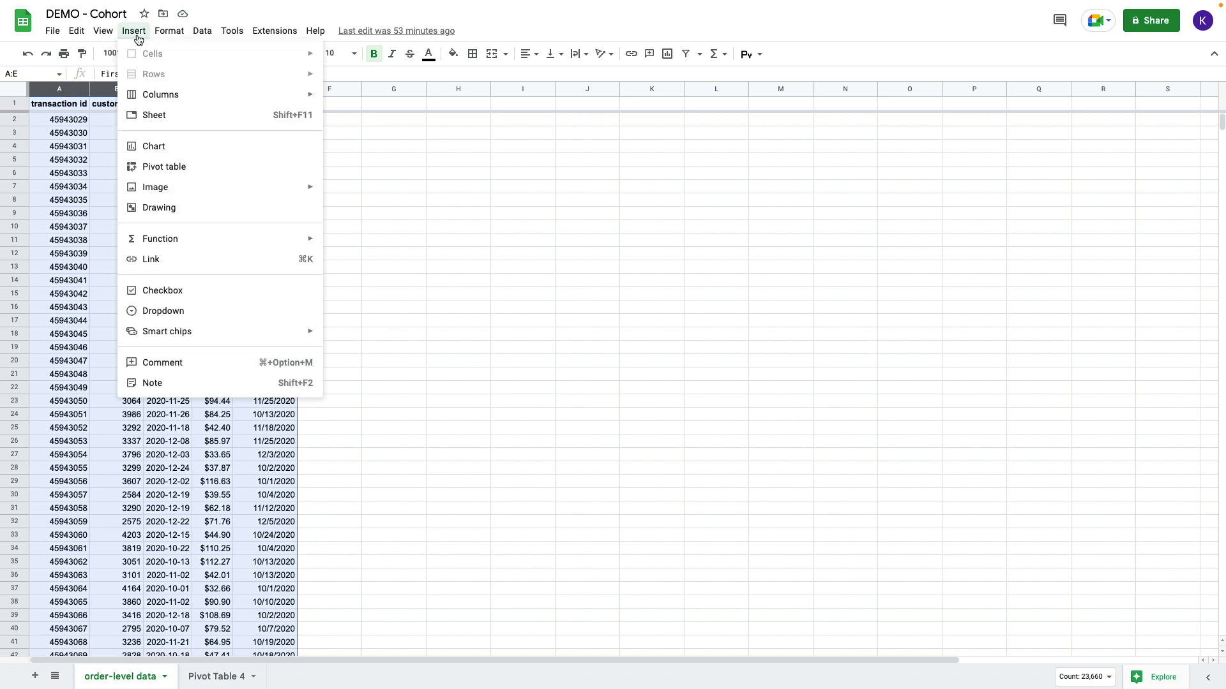
left_click(201, 171)
left_click(680, 428)
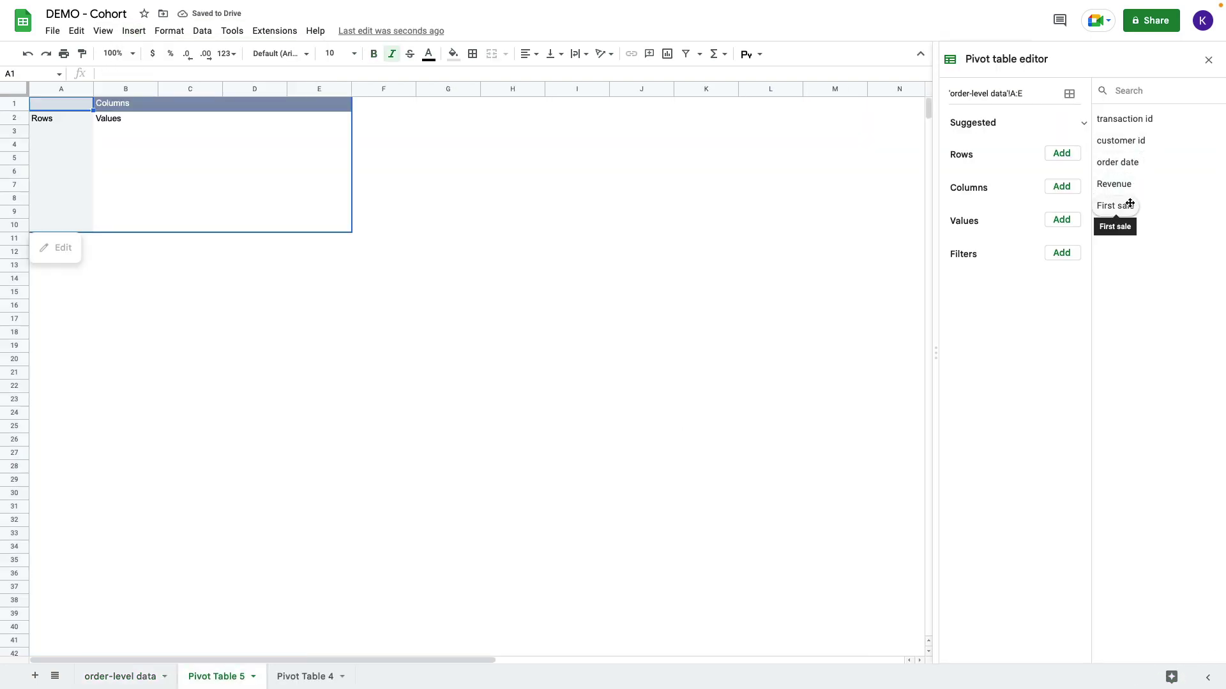
Put First sale in Rows, order date in Columns, and COUNTA of transaction id in Values.
left_click_drag(1120, 205, 1059, 155)
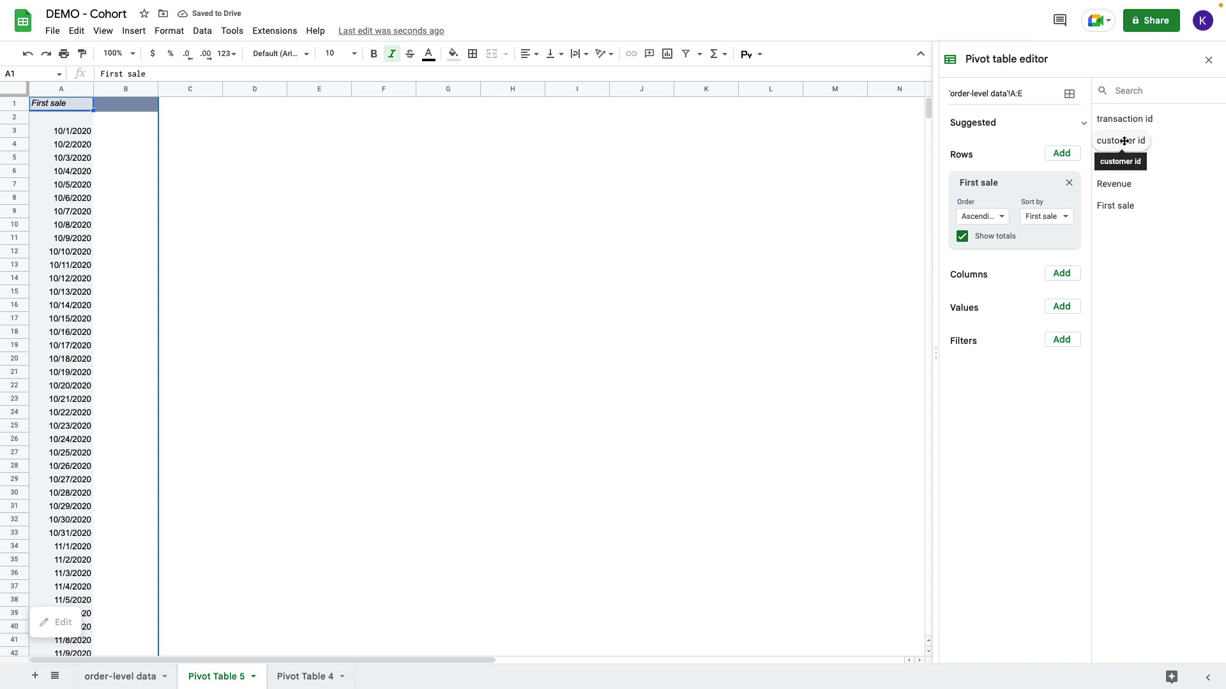
left_click_drag(1112, 162, 1002, 280)
left_click_drag(1126, 114, 1005, 406)
left_click(998, 466)
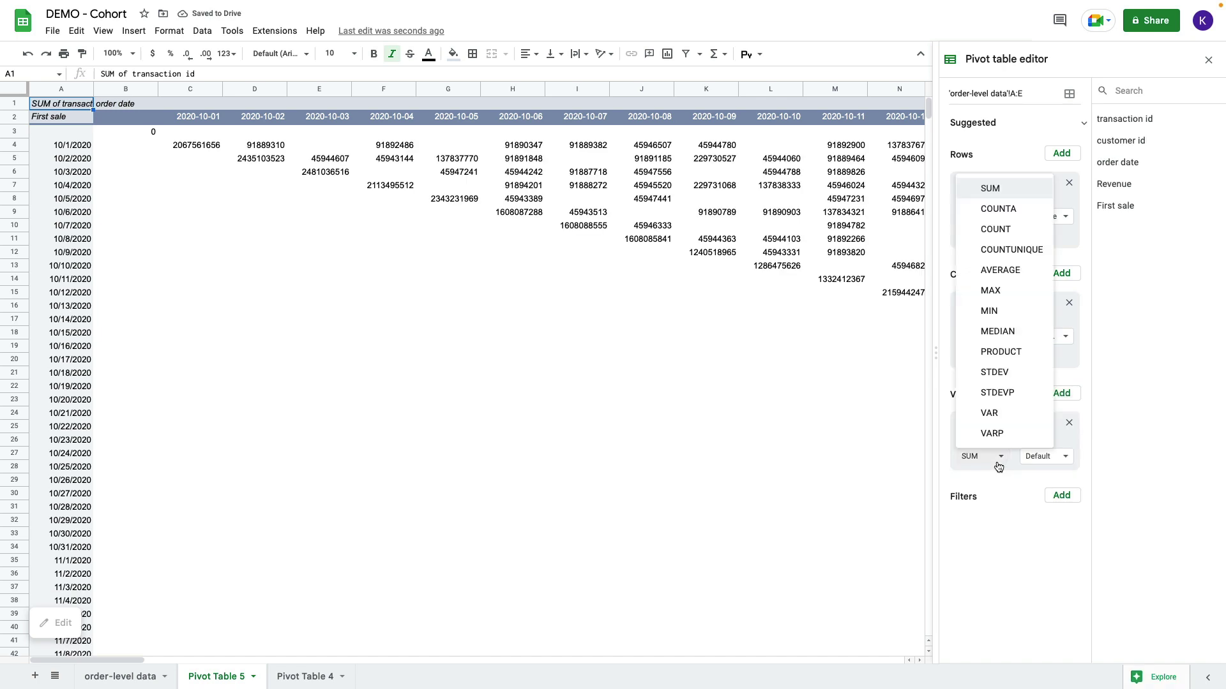
left_click(992, 209)
Add Year-Month pivot date groups to First sale rows and order date columns, totalling 4731.
right_click(73, 311)
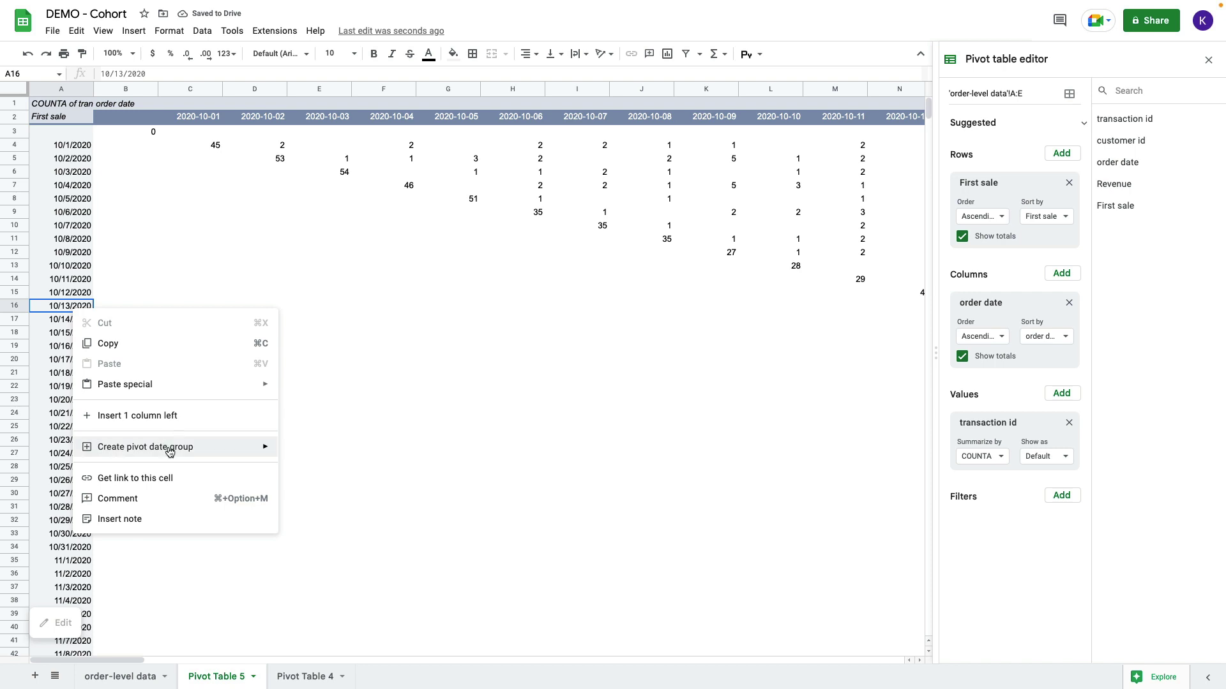
mouse_move(169, 451)
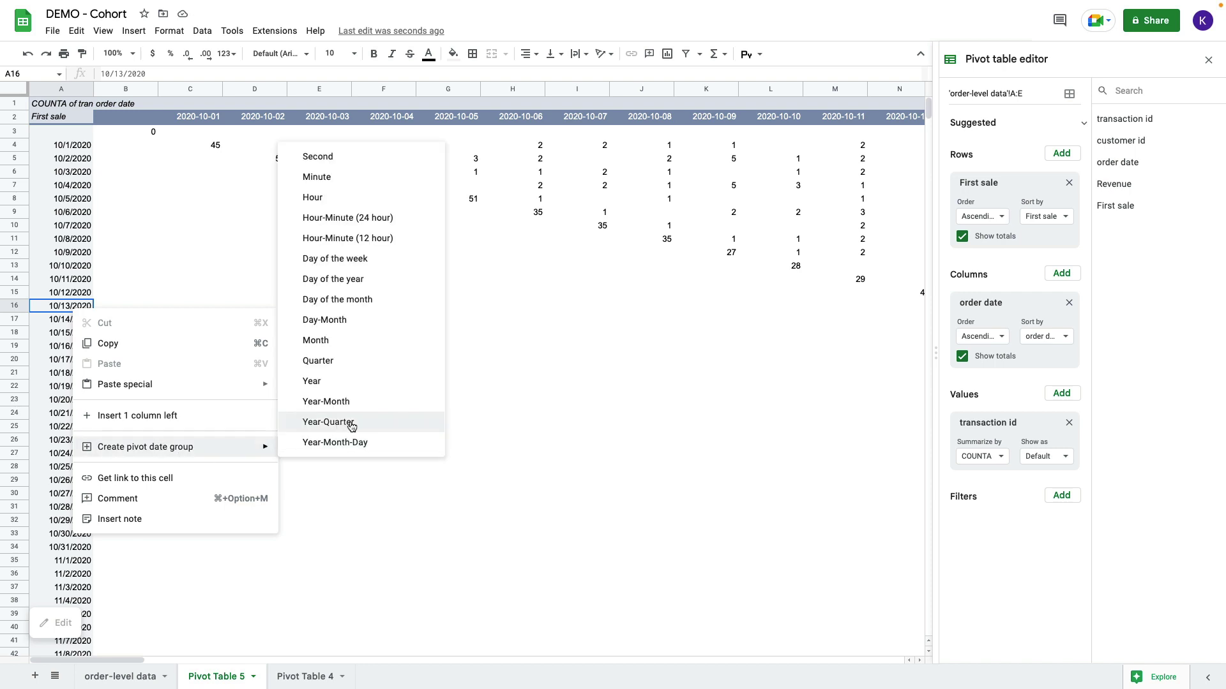
left_click(338, 401)
right_click(464, 120)
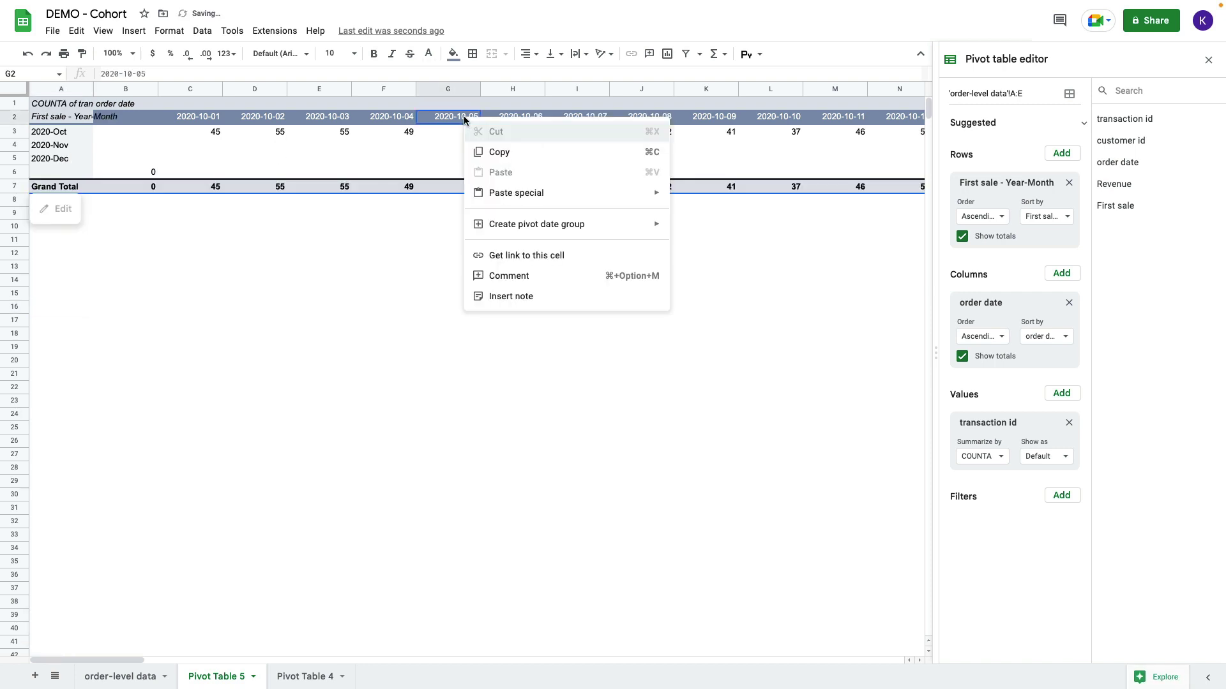
mouse_move(576, 232)
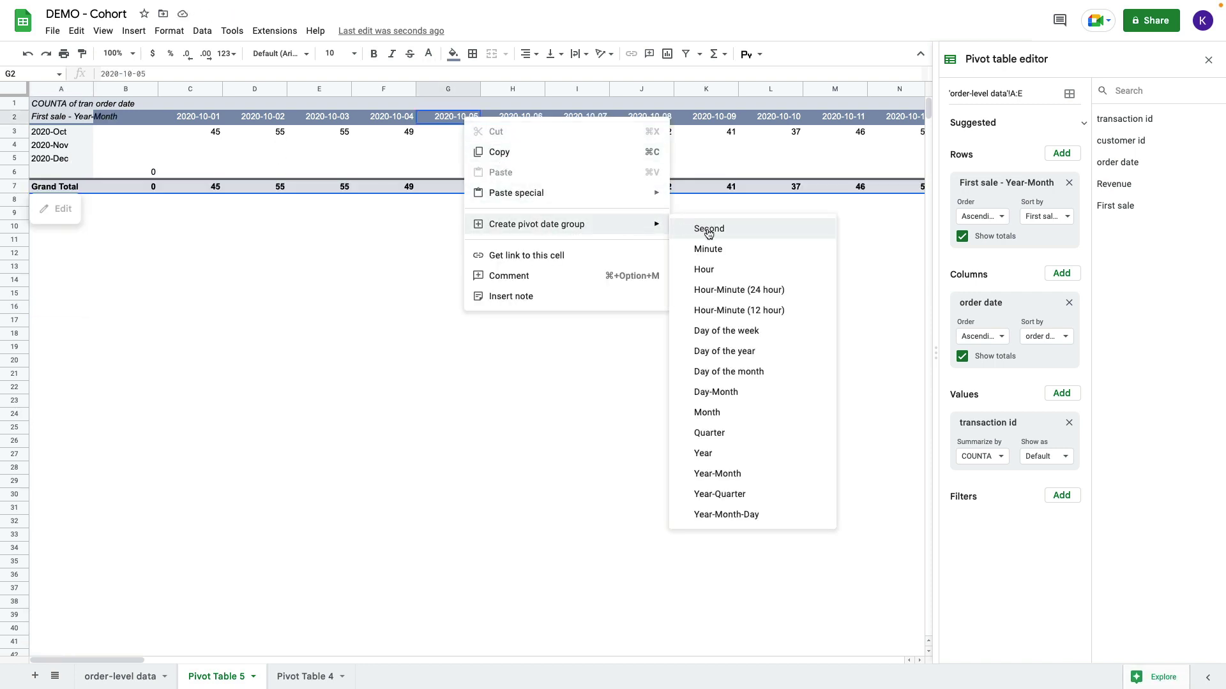
left_click(753, 474)
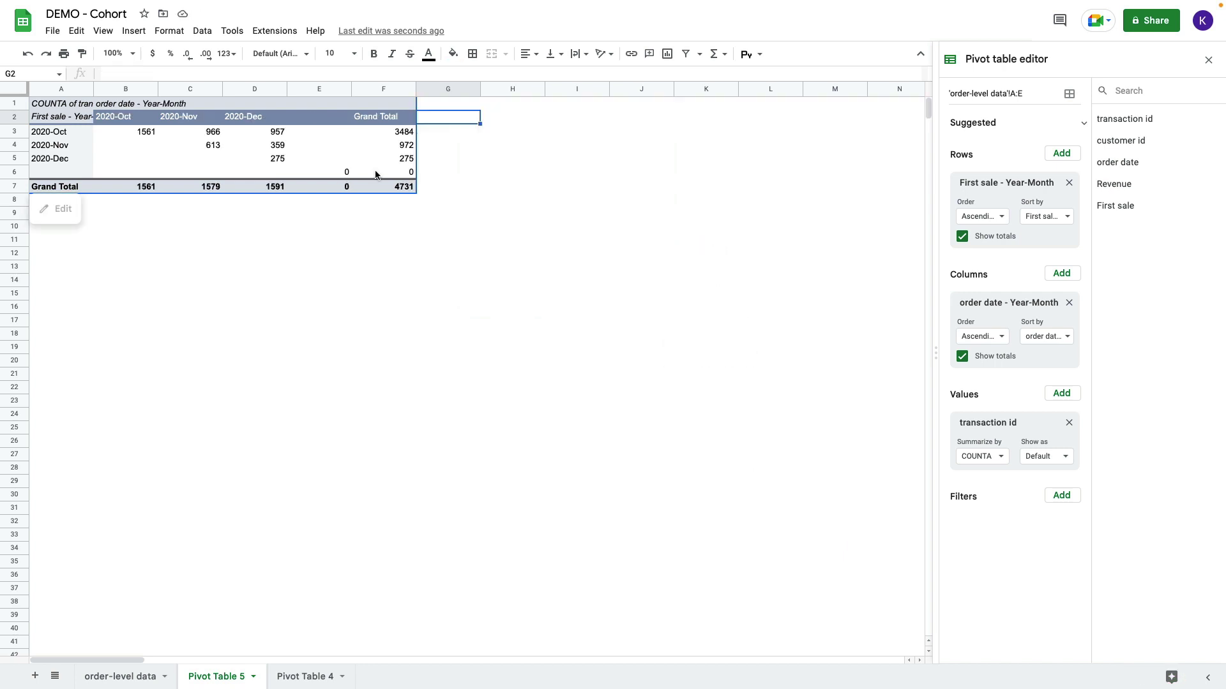